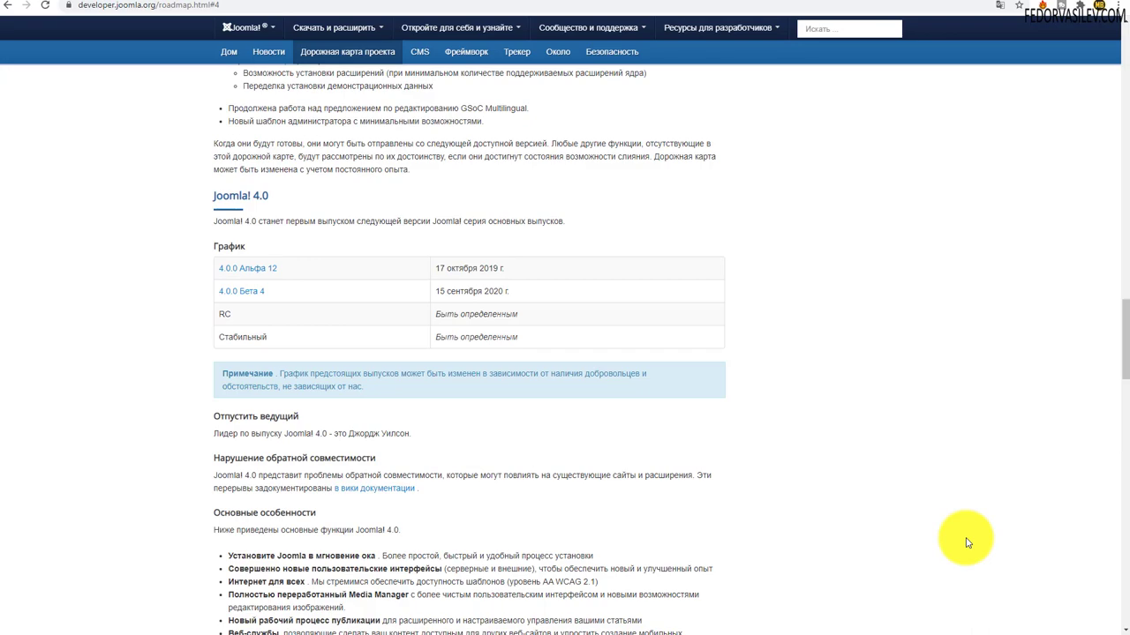
scroll(945, 494, up, 15)
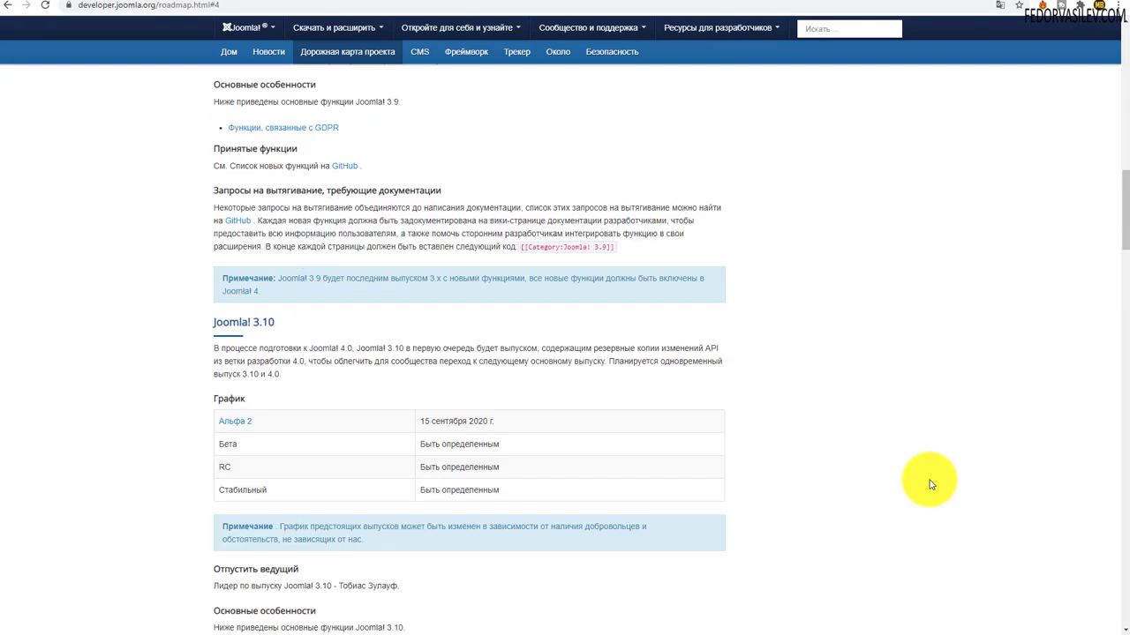
scroll(927, 481, up, 1)
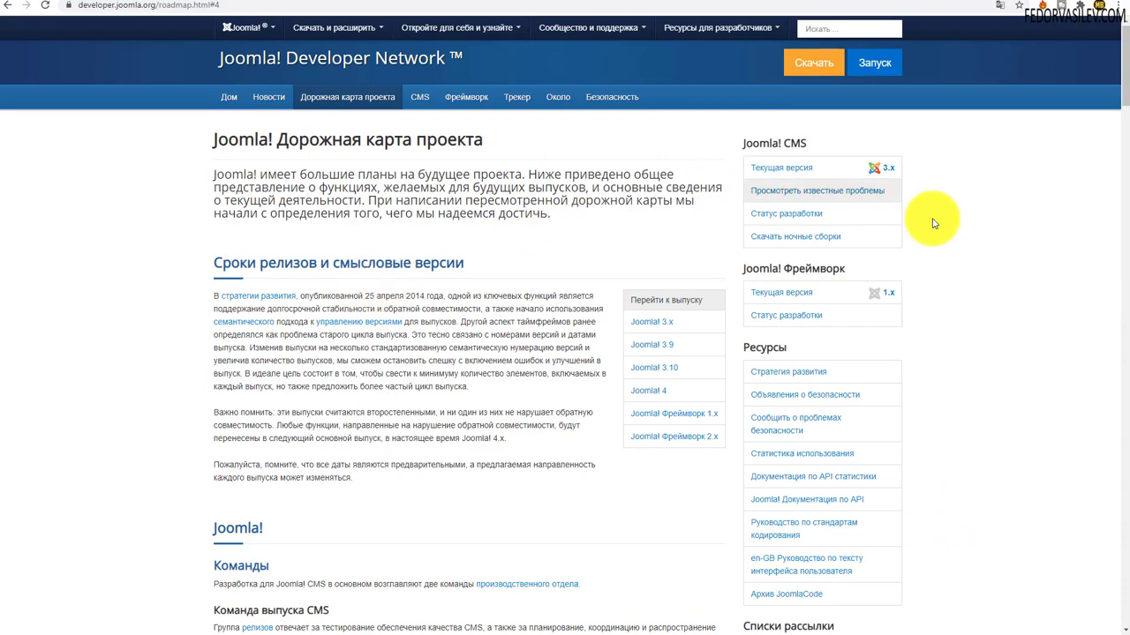
drag(1121, 95, 1125, 159)
scroll(406, 304, down, 7)
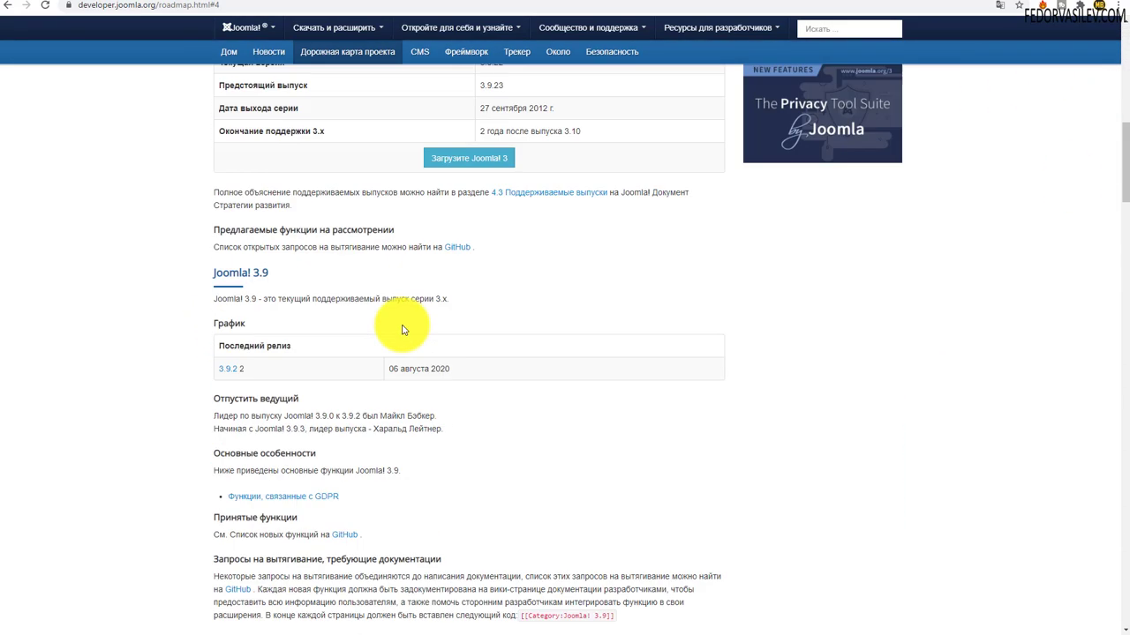
scroll(398, 324, down, 10)
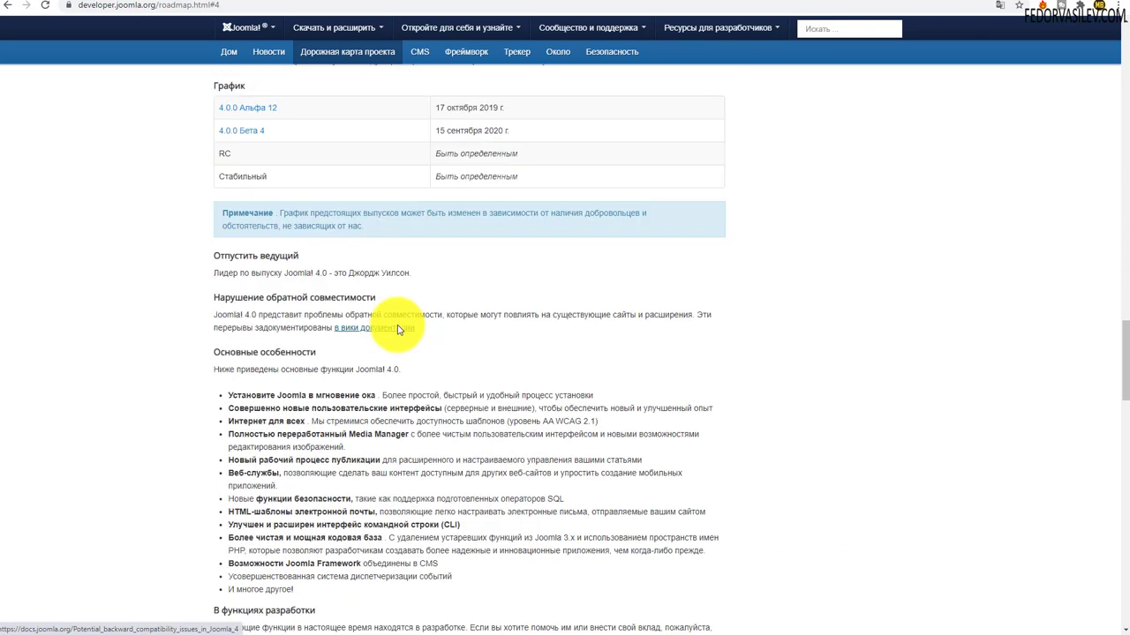
scroll(339, 332, up, 1)
drag(290, 157, 220, 162)
click(376, 152)
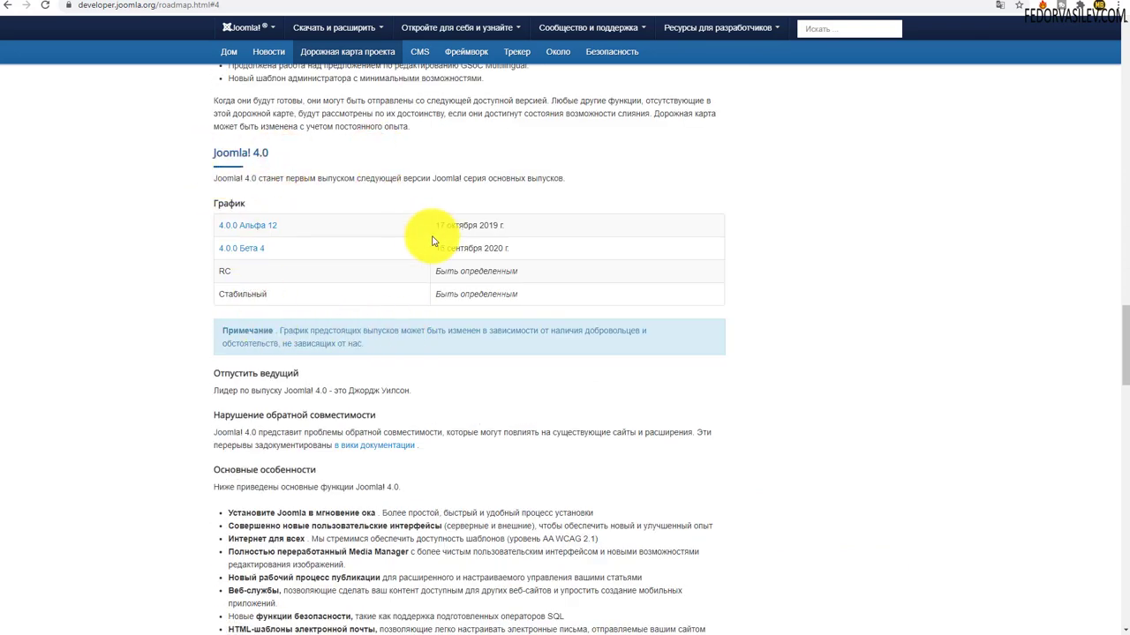
drag(436, 226, 538, 225)
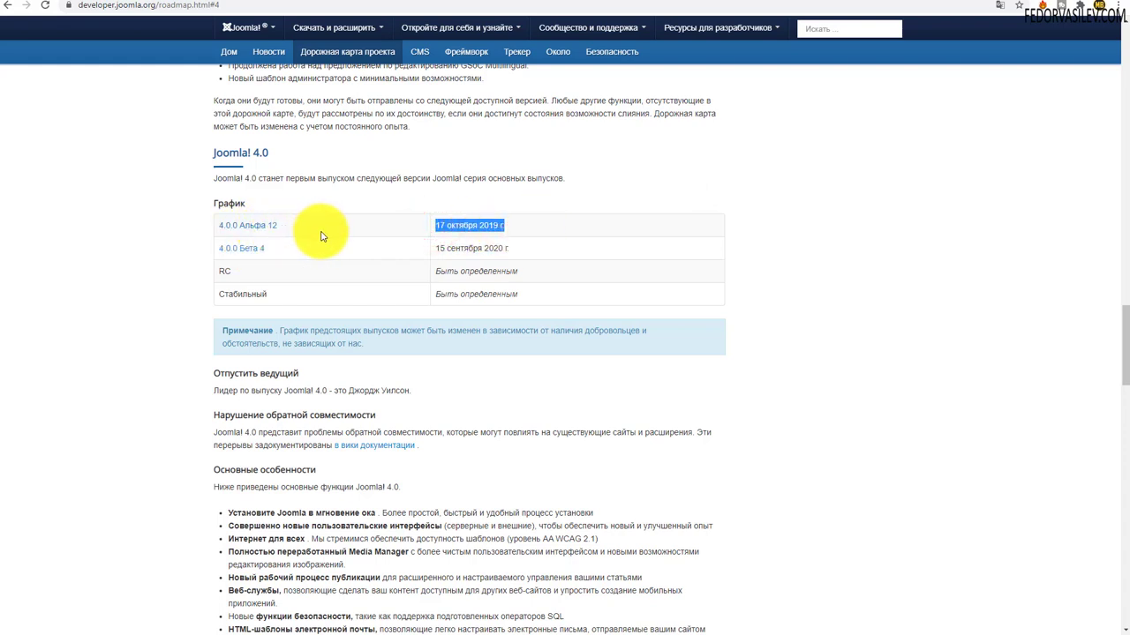
click(290, 247)
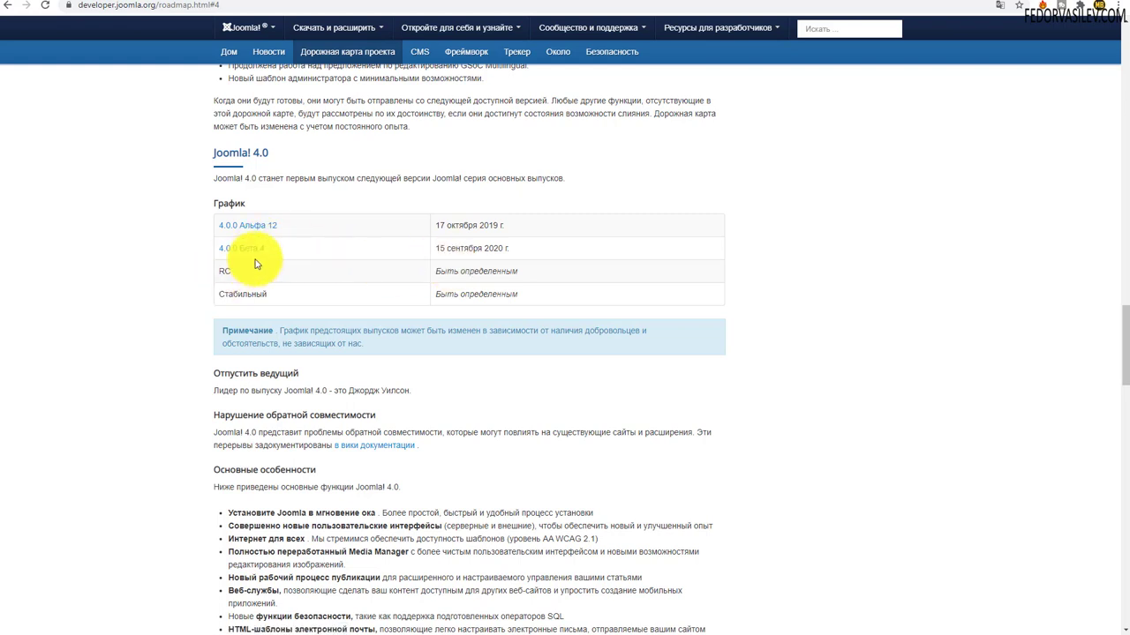
mouse_move(270, 249)
mouse_down()
mouse_move(248, 248)
mouse_move(290, 247)
mouse_up()
click(290, 245)
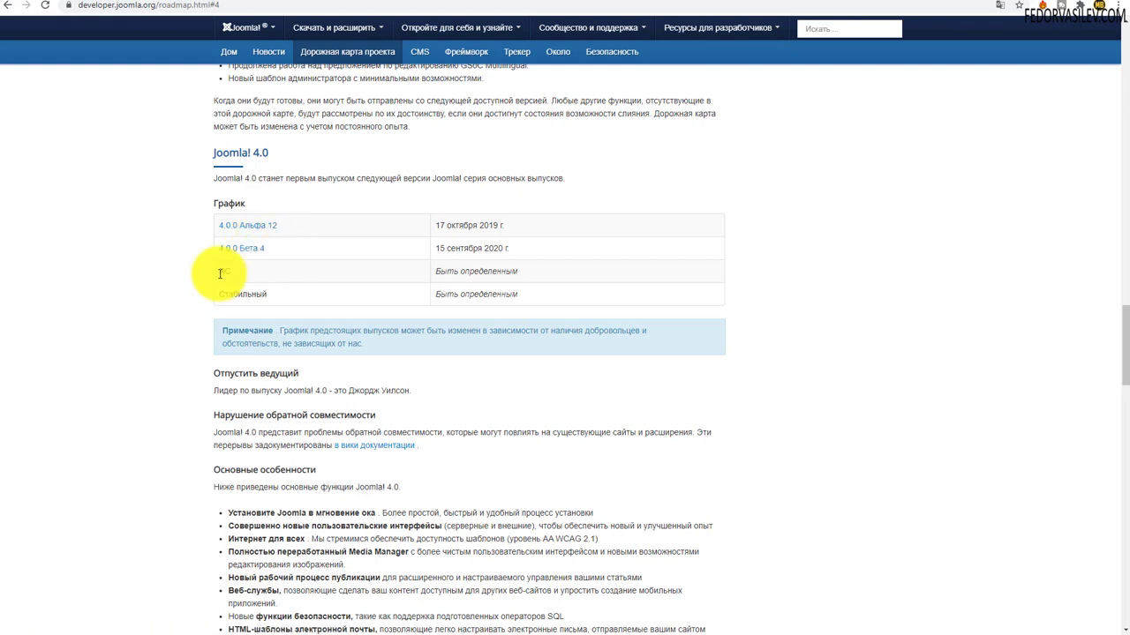
drag(234, 278, 221, 274)
click(222, 276)
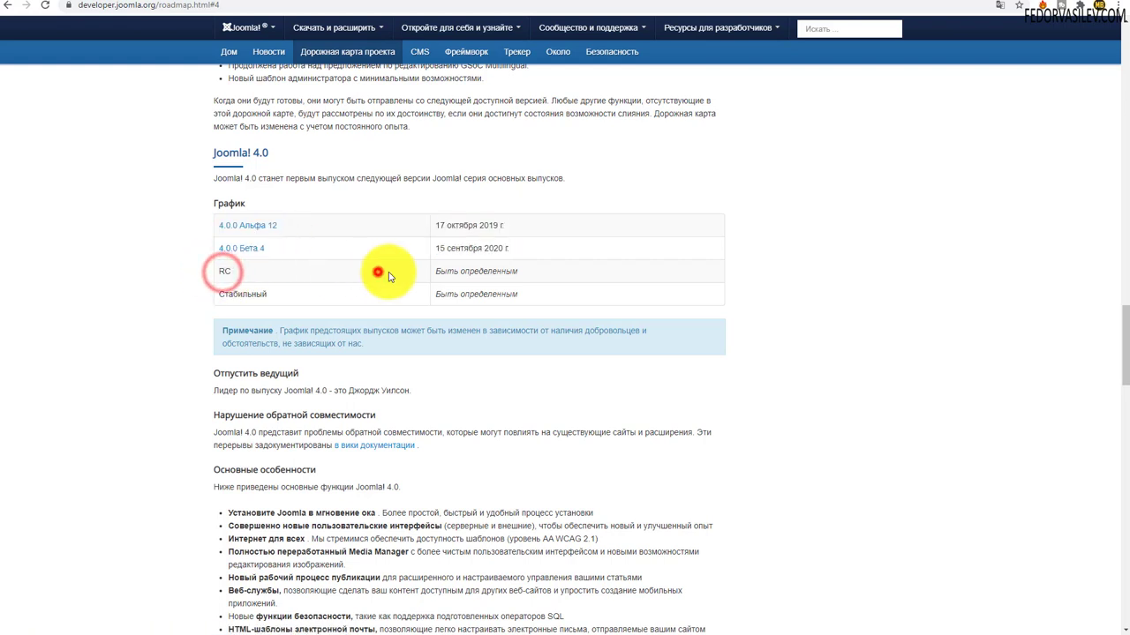
click(378, 271)
drag(434, 271, 517, 271)
click(551, 273)
drag(439, 272, 527, 279)
click(574, 267)
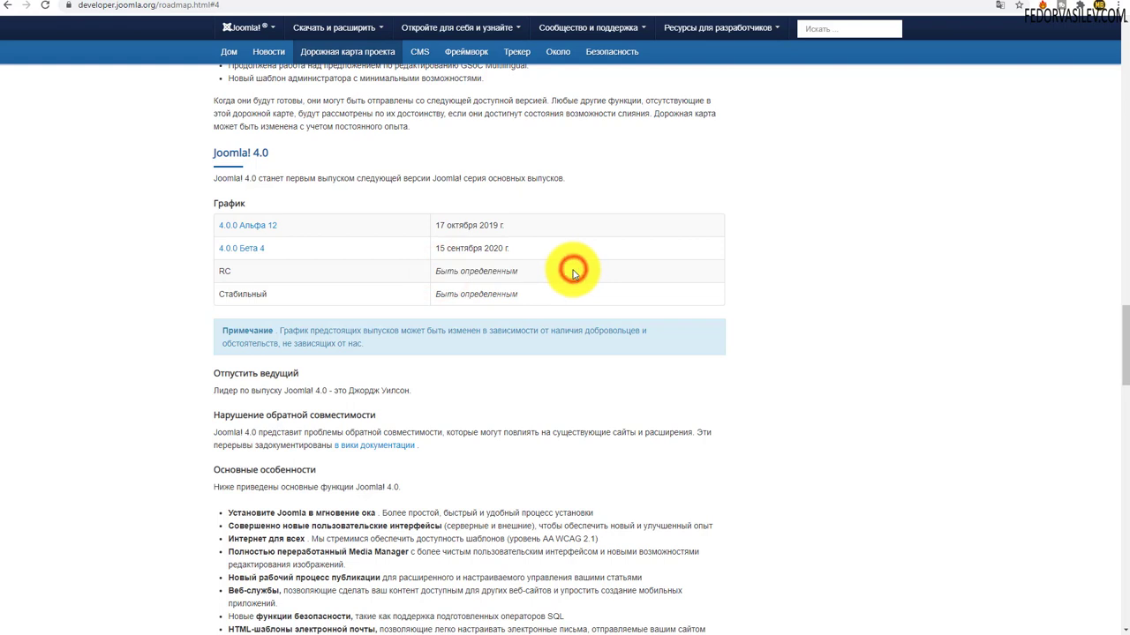
triple_click(521, 274)
click(272, 298)
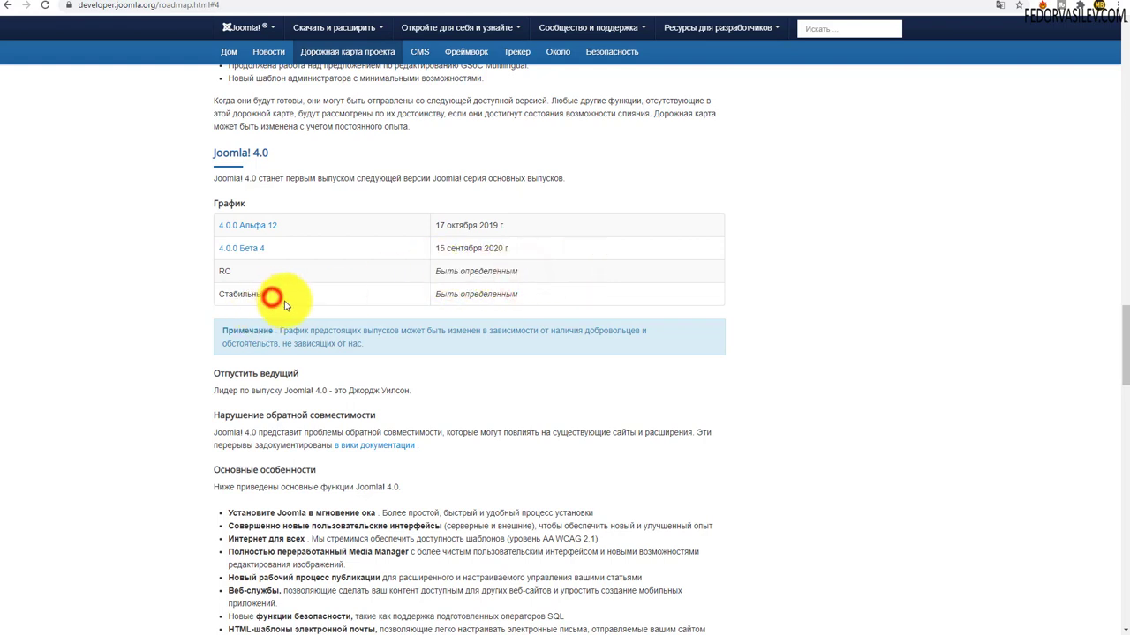
drag(281, 305, 221, 304)
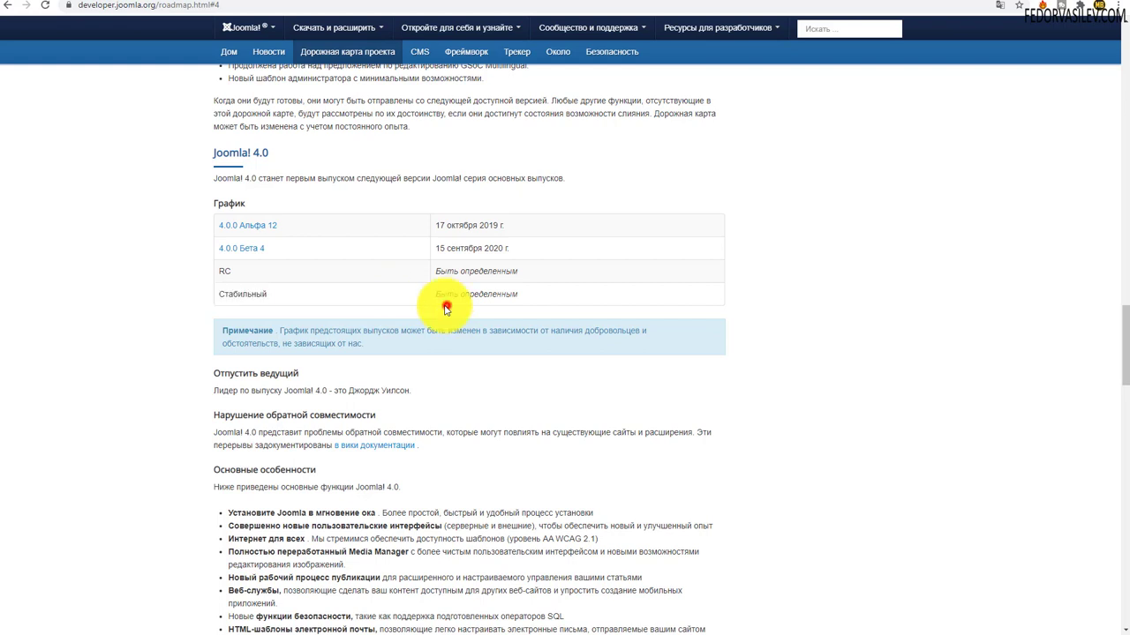
drag(432, 298, 530, 297)
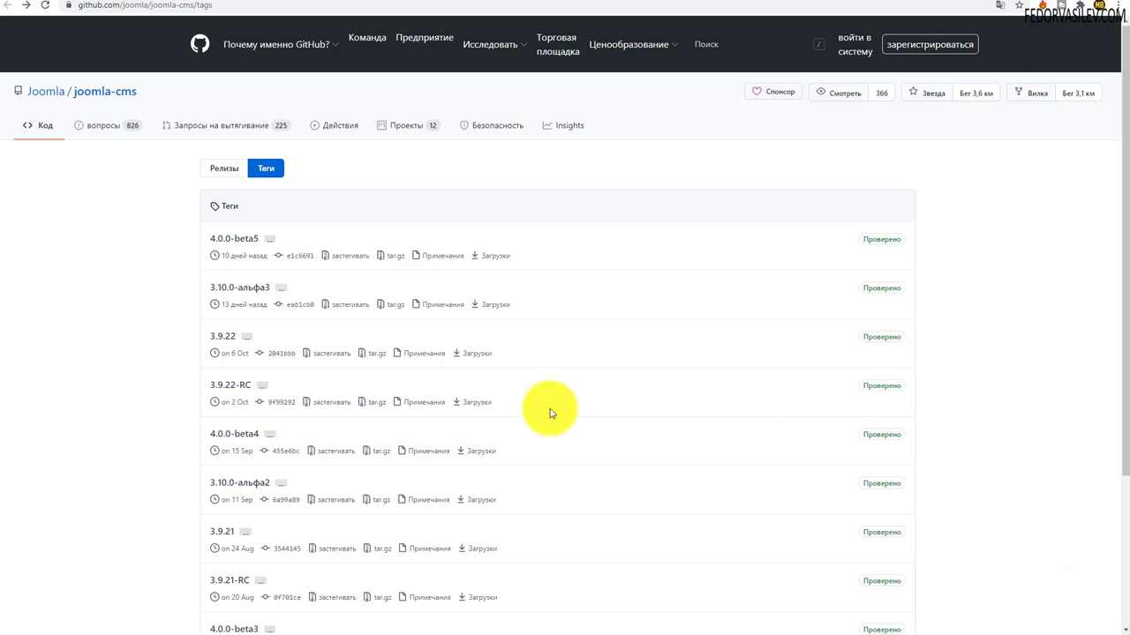
Open the 4.0.0-beta5 release and download Joomla_4.0.0-beta5-Beta-Full_Package.tar.bz2.
click(89, 8)
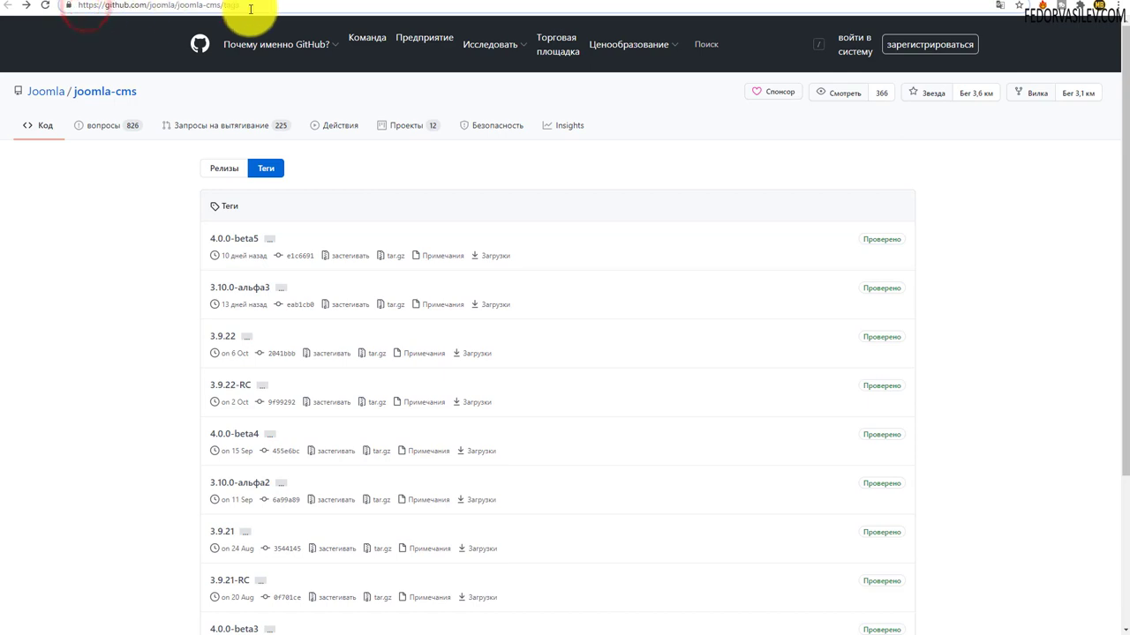
click(278, 6)
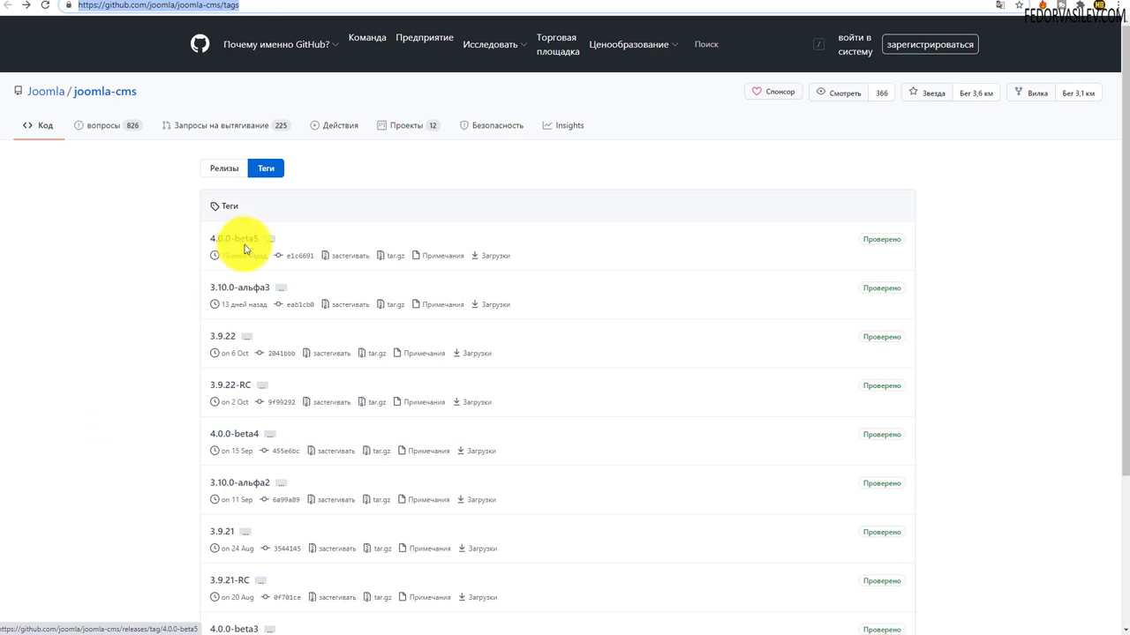
click(498, 257)
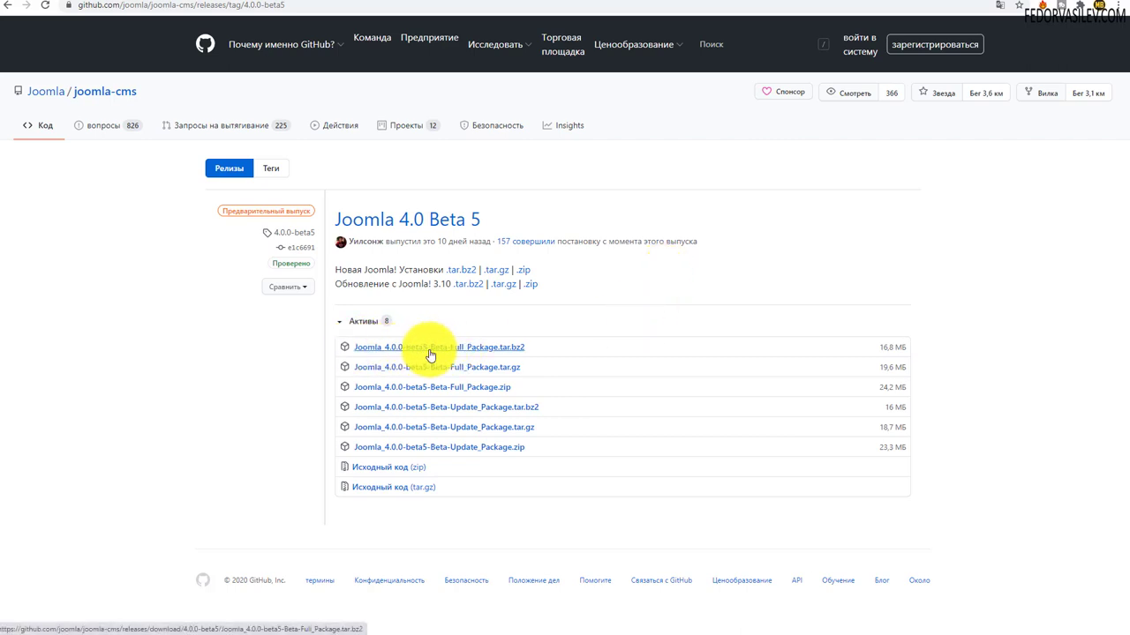
click(516, 352)
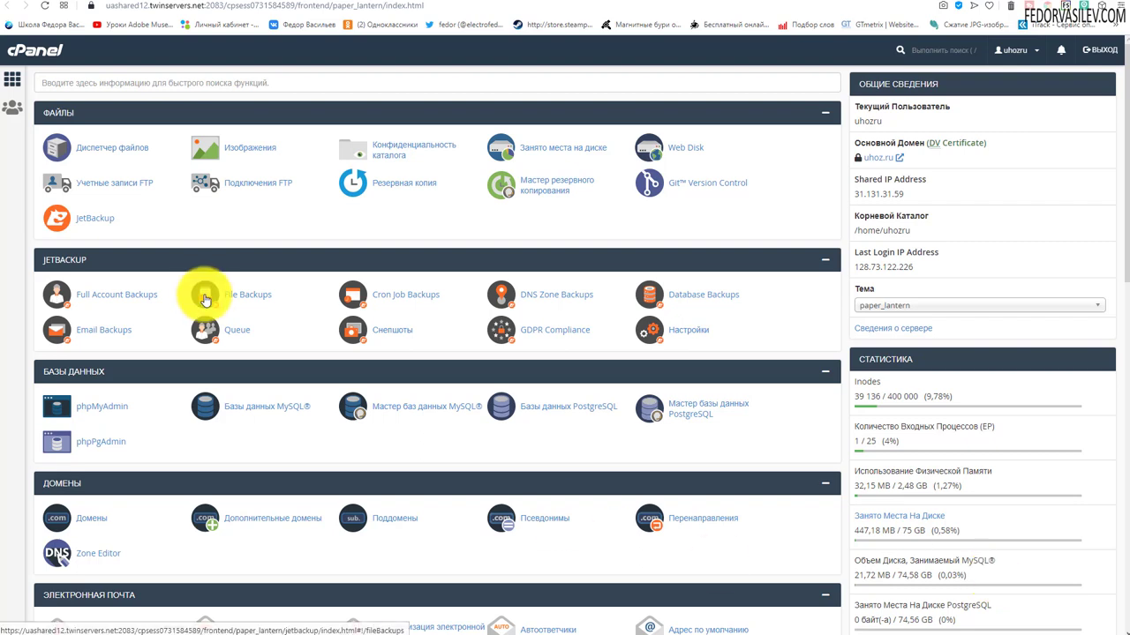
Put the Joomla 4.0.0-beta5 full package into the j4.uhoz.ru folder via File Manager, then return to the dashboard.
click(133, 147)
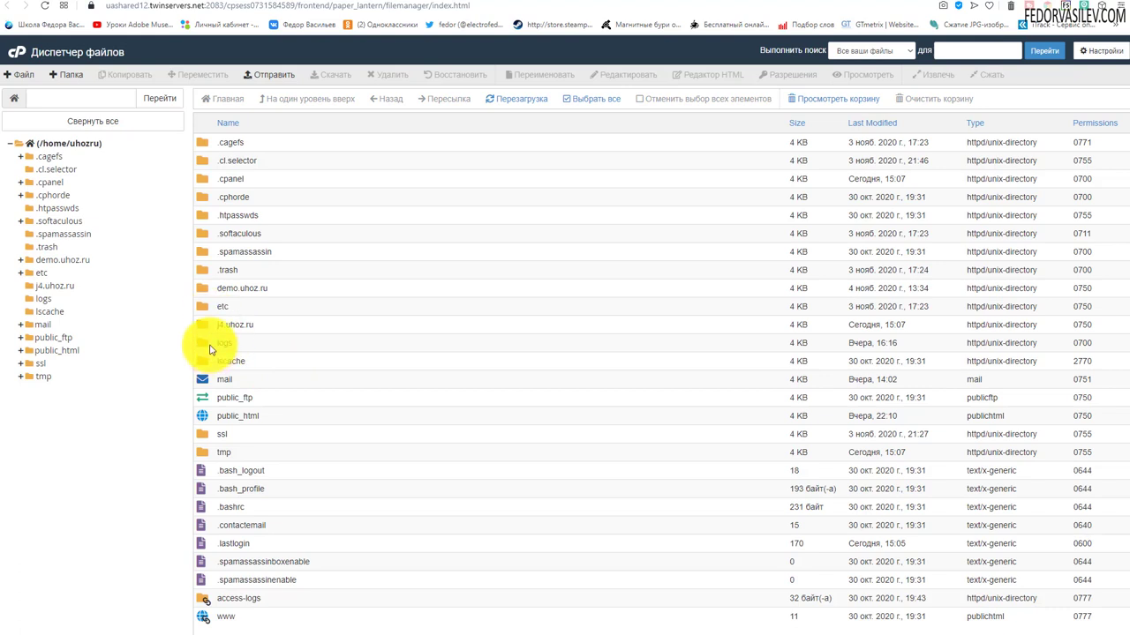
double_click(208, 325)
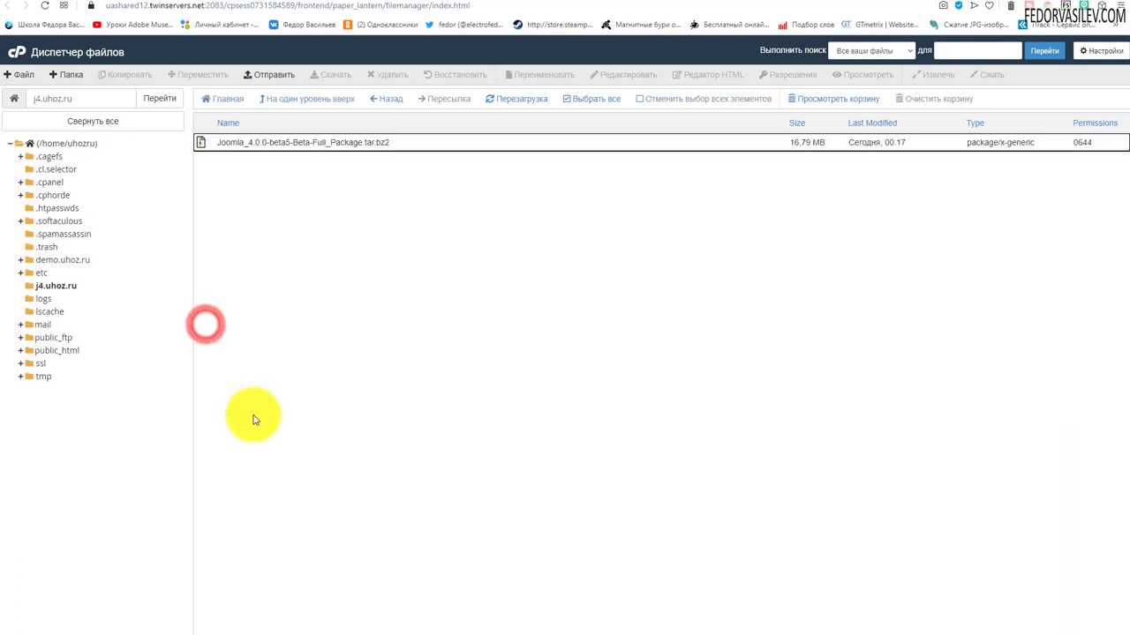
click(404, 143)
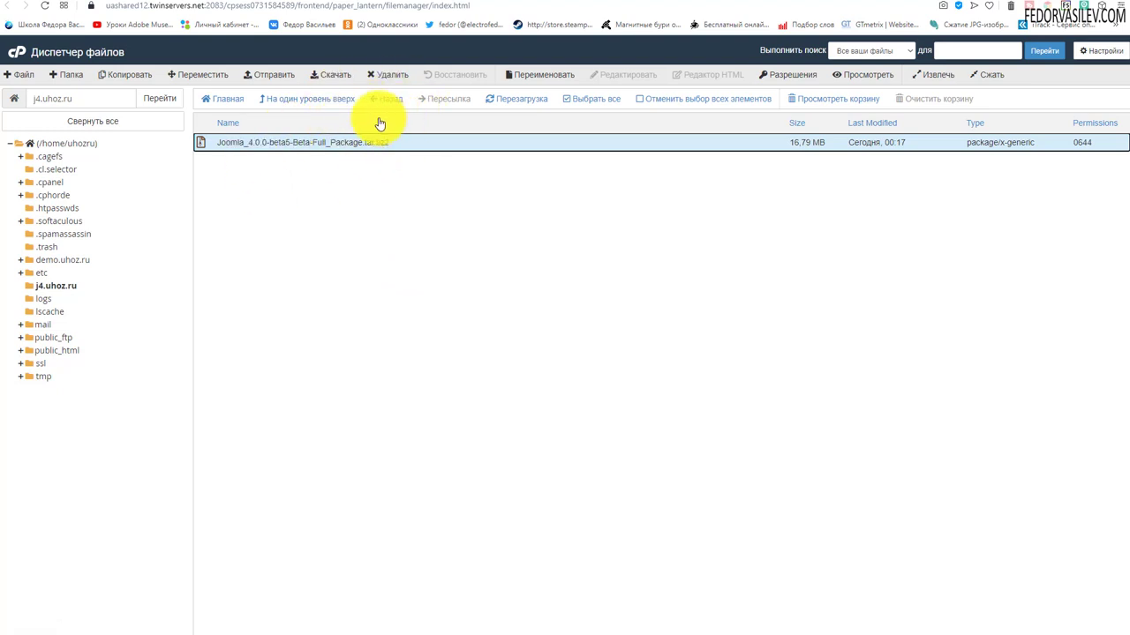
click(274, 76)
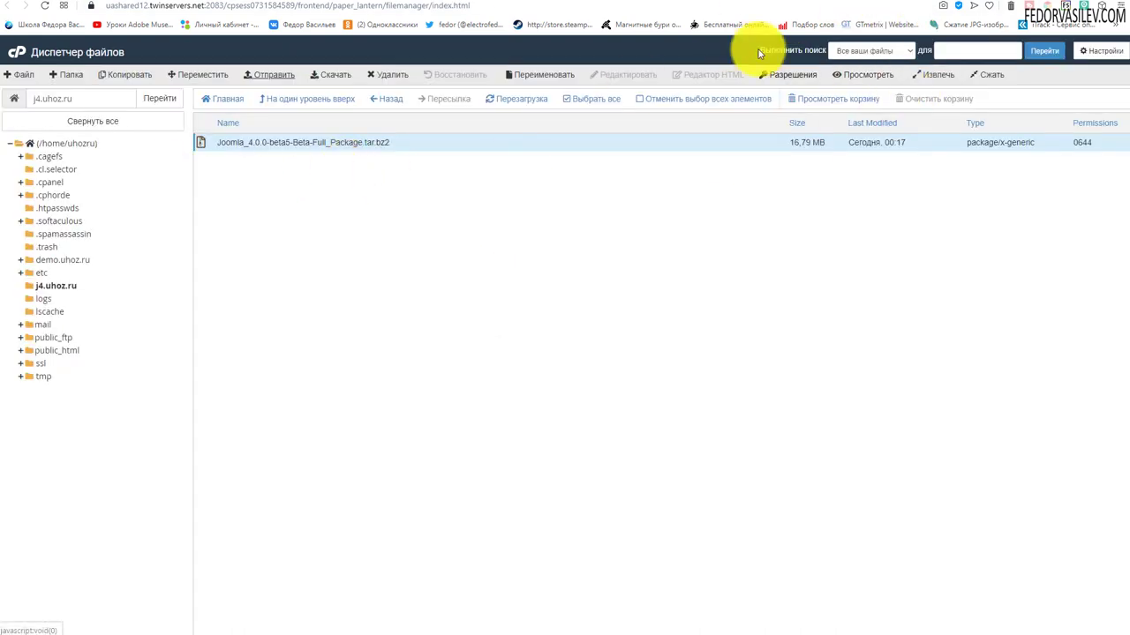
click(744, 3)
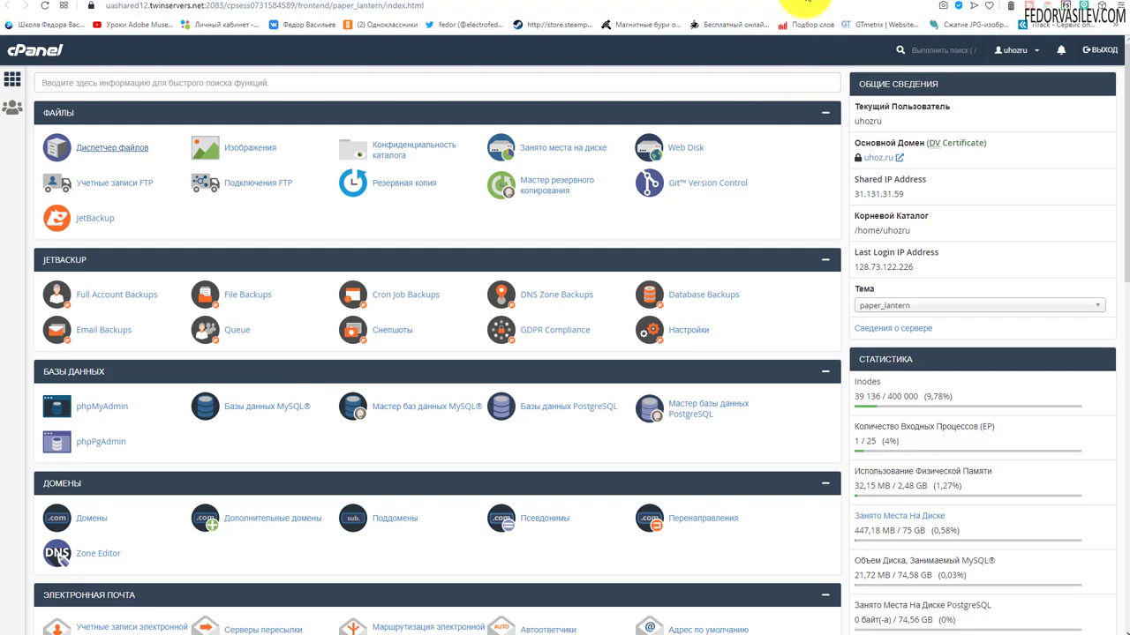
Extract the Joomla tar.bz2 archive into /j4.uhoz.ru and copy the j4.uhoz.ru folder path.
click(803, 5)
click(318, 179)
click(399, 142)
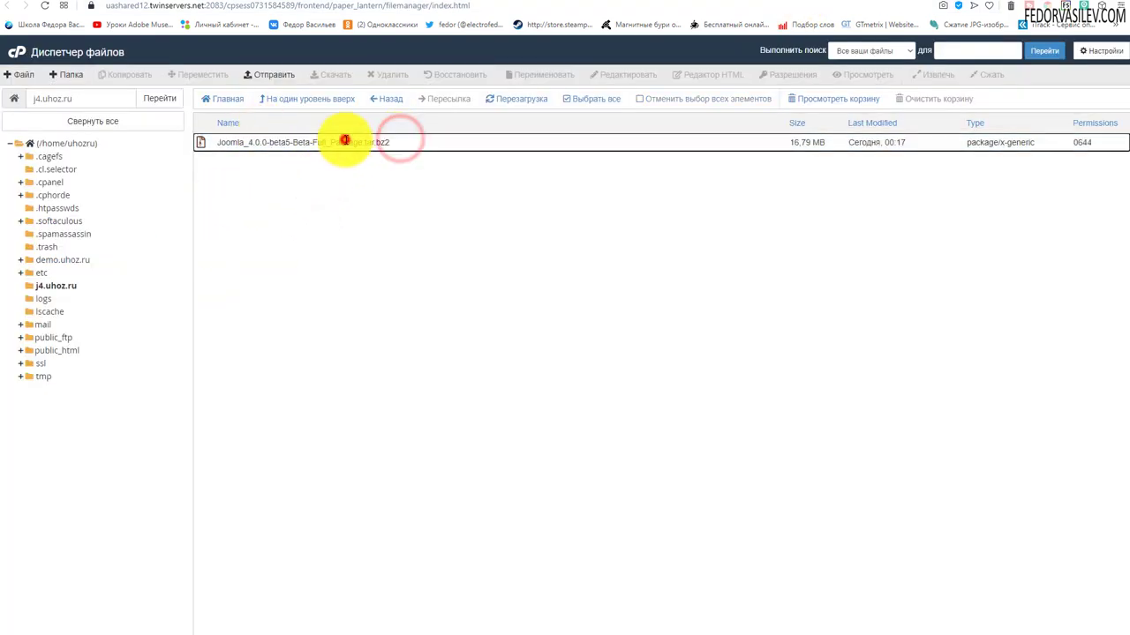
click(346, 142)
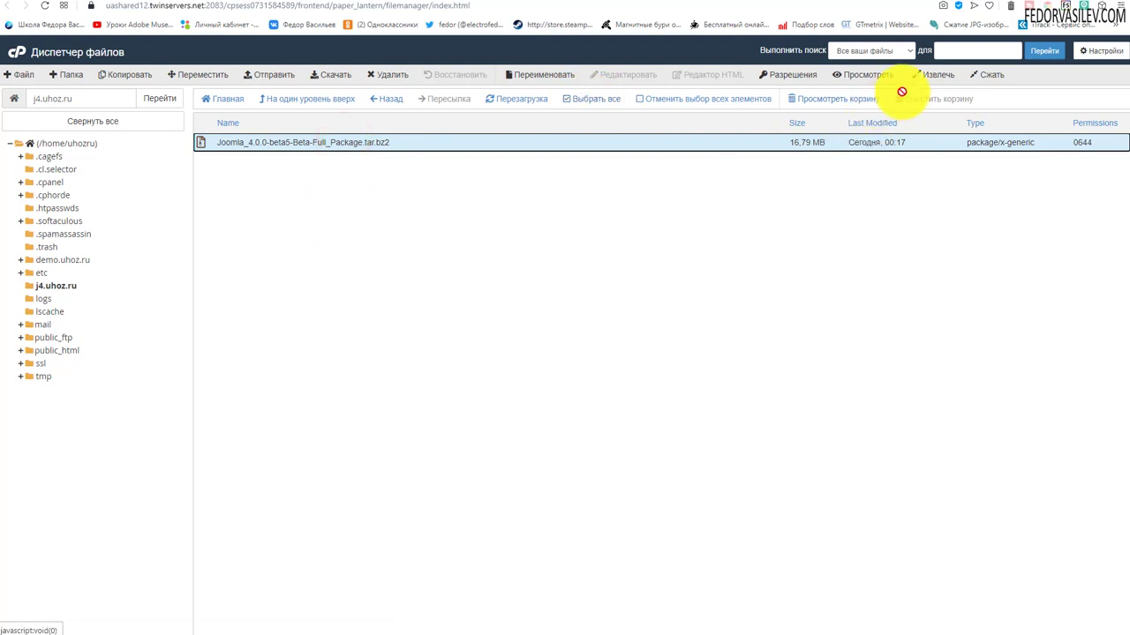
click(930, 76)
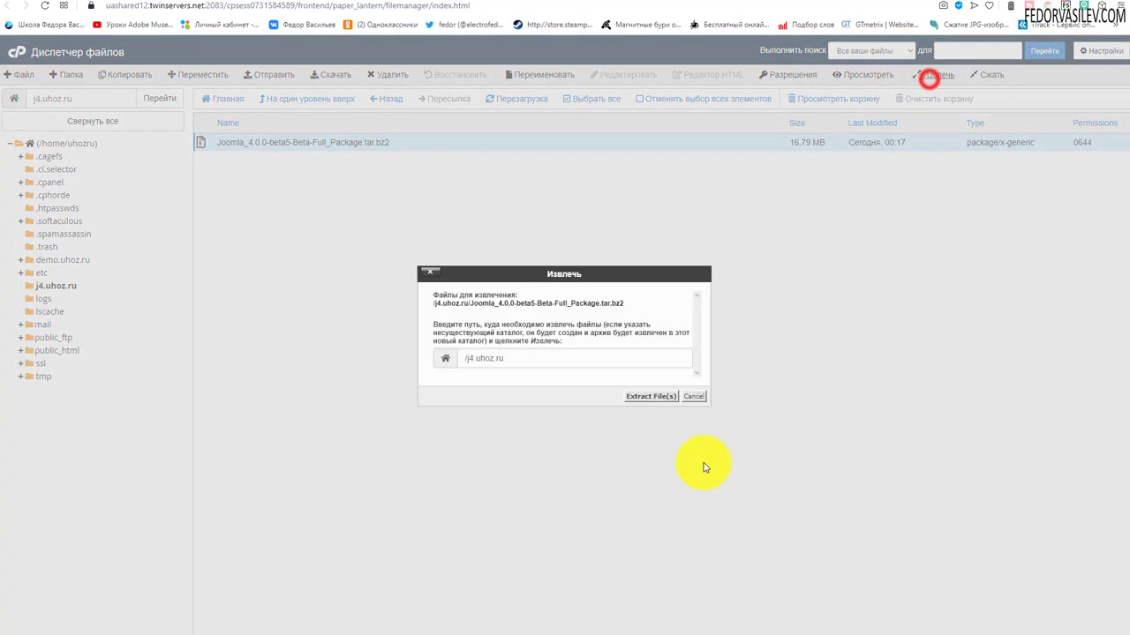
click(649, 396)
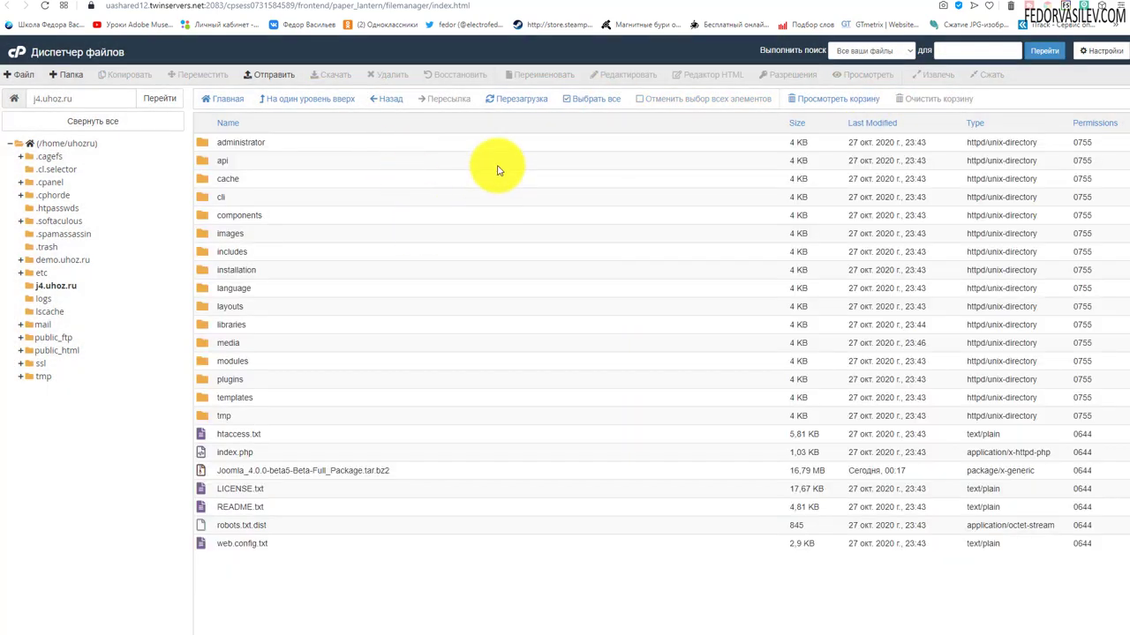
drag(97, 97, 36, 95)
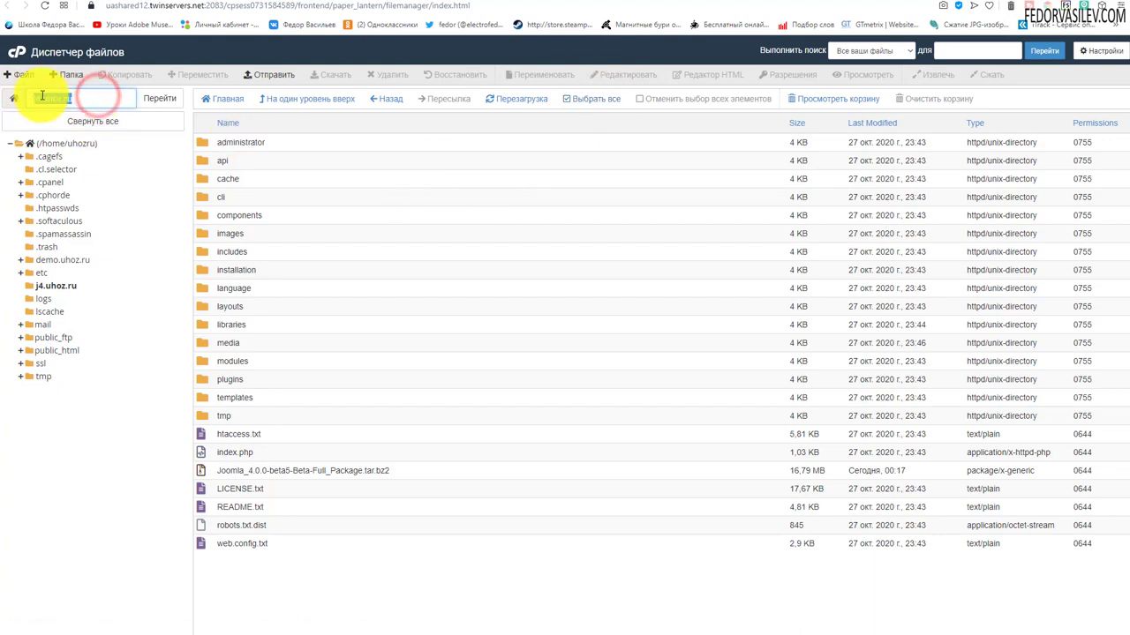
right_click(40, 99)
Keep English (United Kingdom) as the installer language.
click(78, 137)
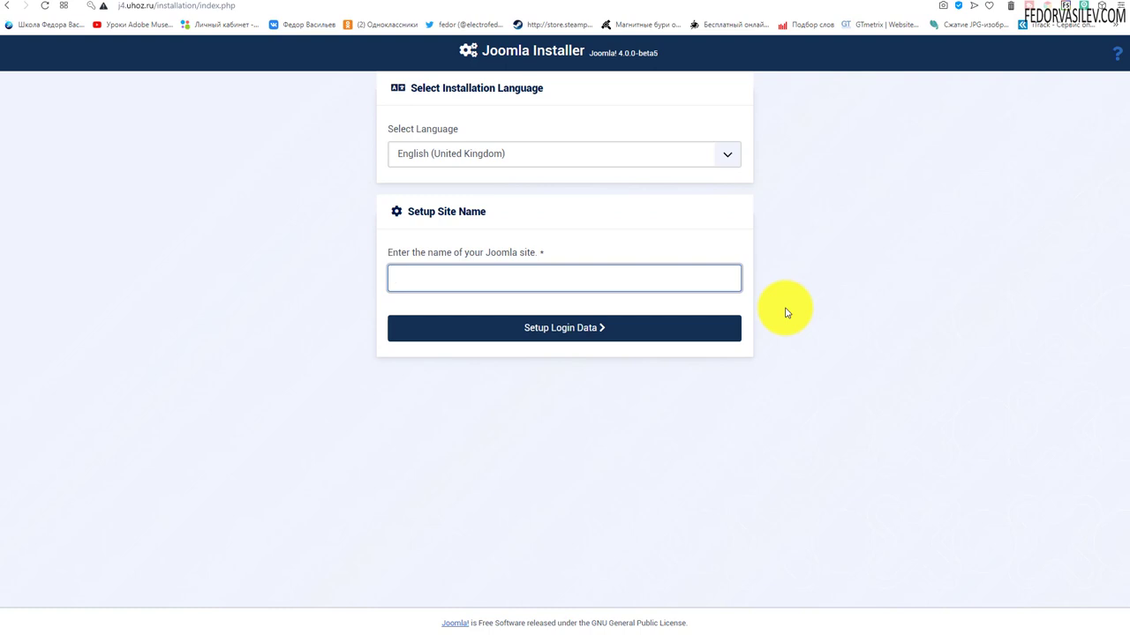
click(473, 157)
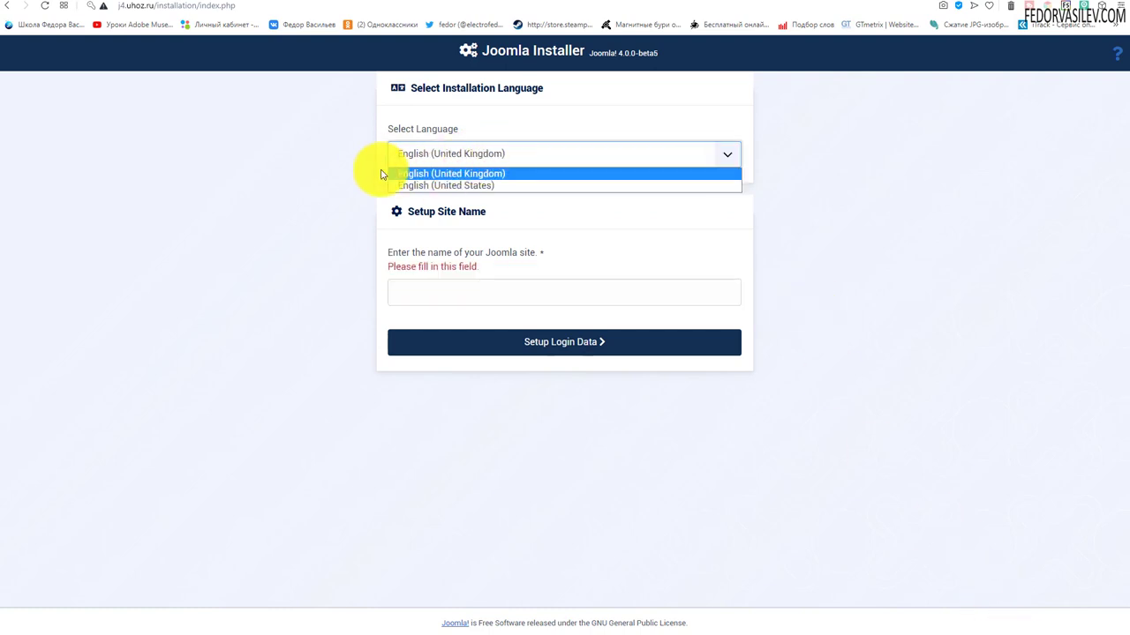
click(275, 193)
Name the site 'демо' and continue to the Super User login details.
click(439, 286)
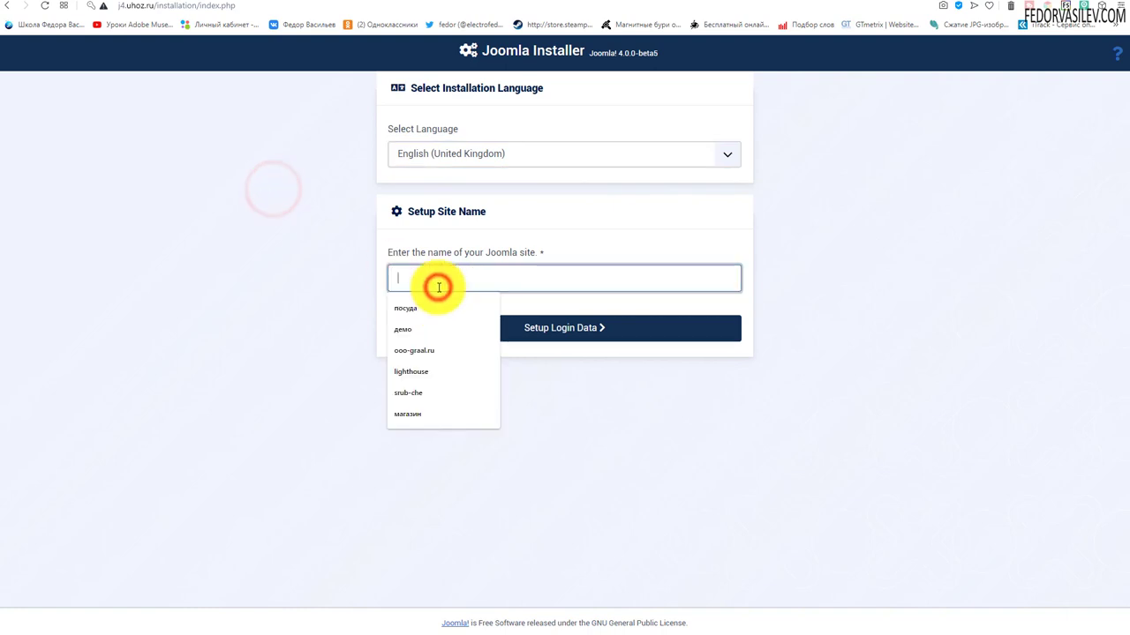
text(демо)
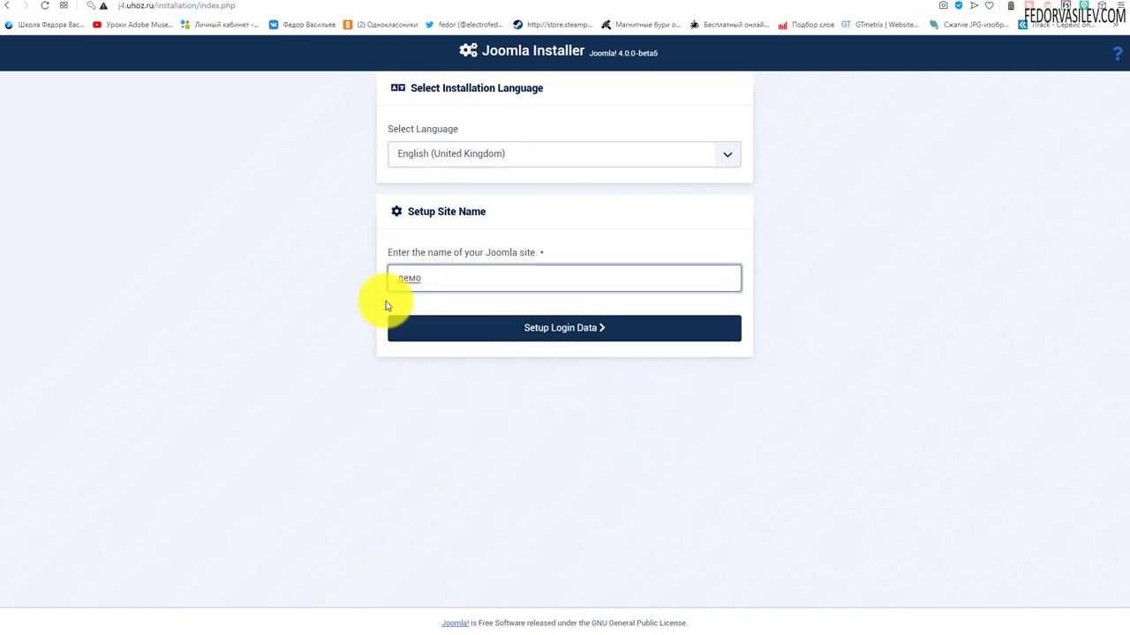
double_click(429, 279)
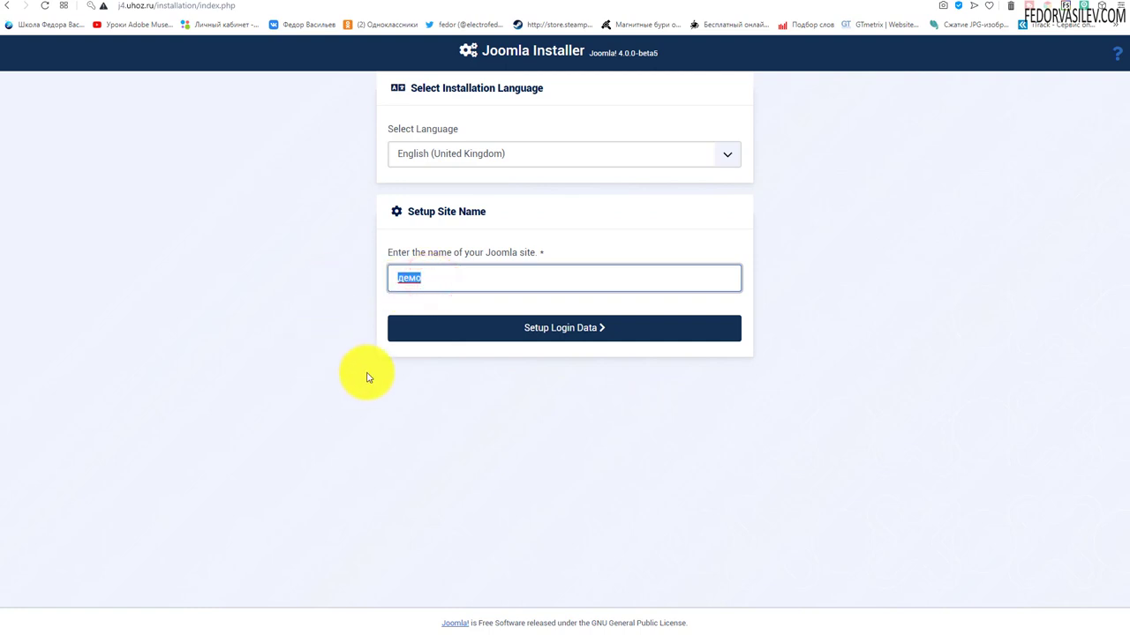
click(554, 328)
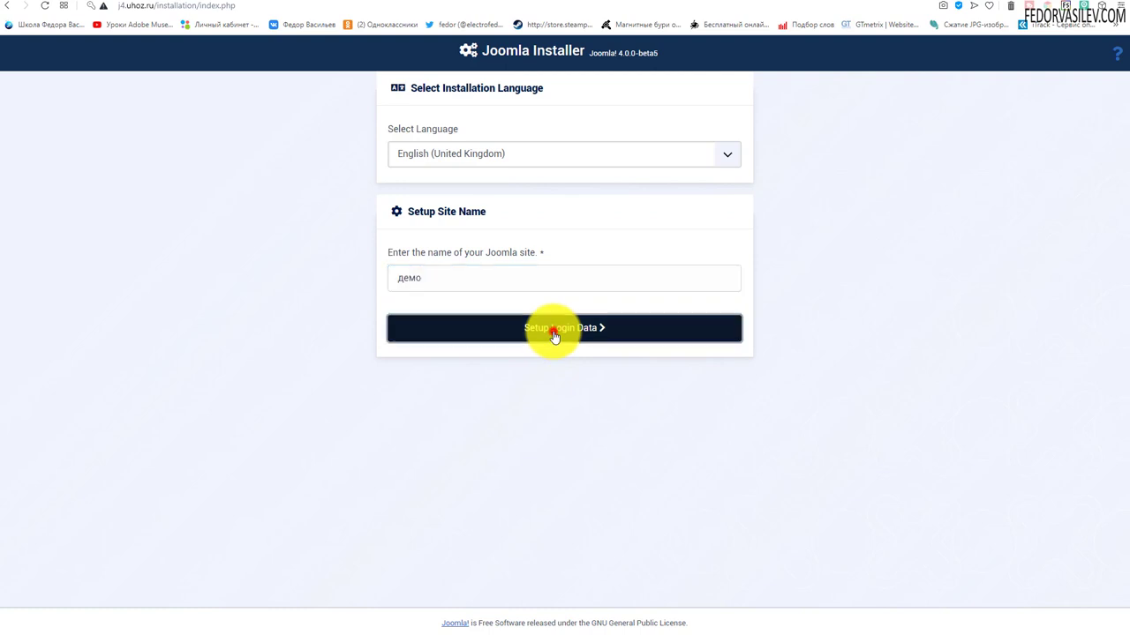
drag(463, 129, 435, 130)
Replace the Super User's real name and enter the username admin.
double_click(442, 157)
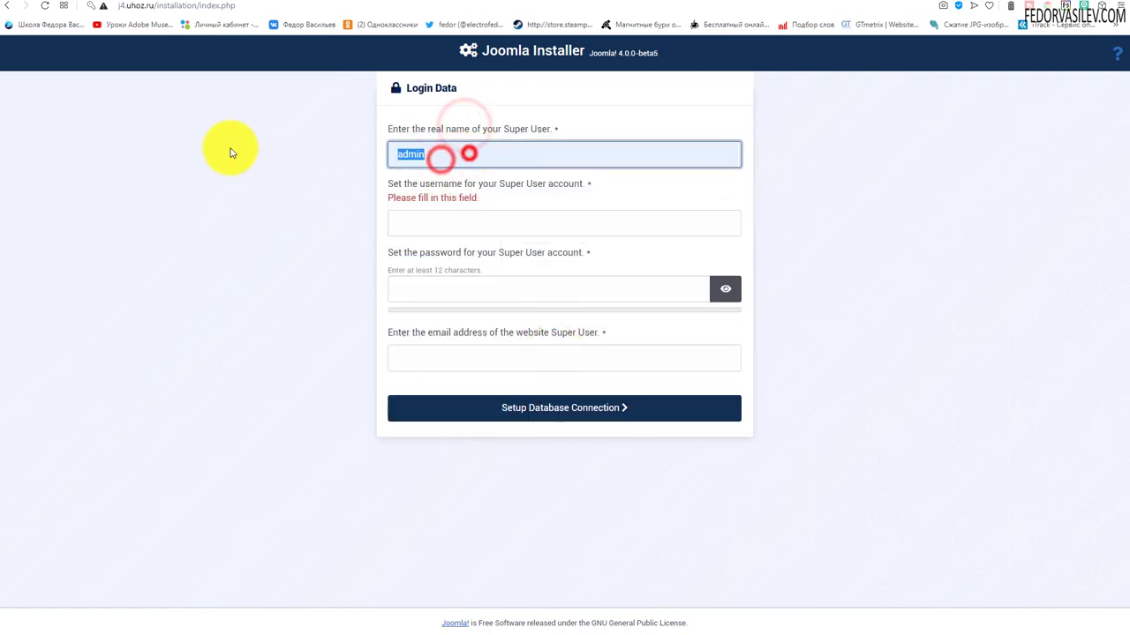
text(fedor)
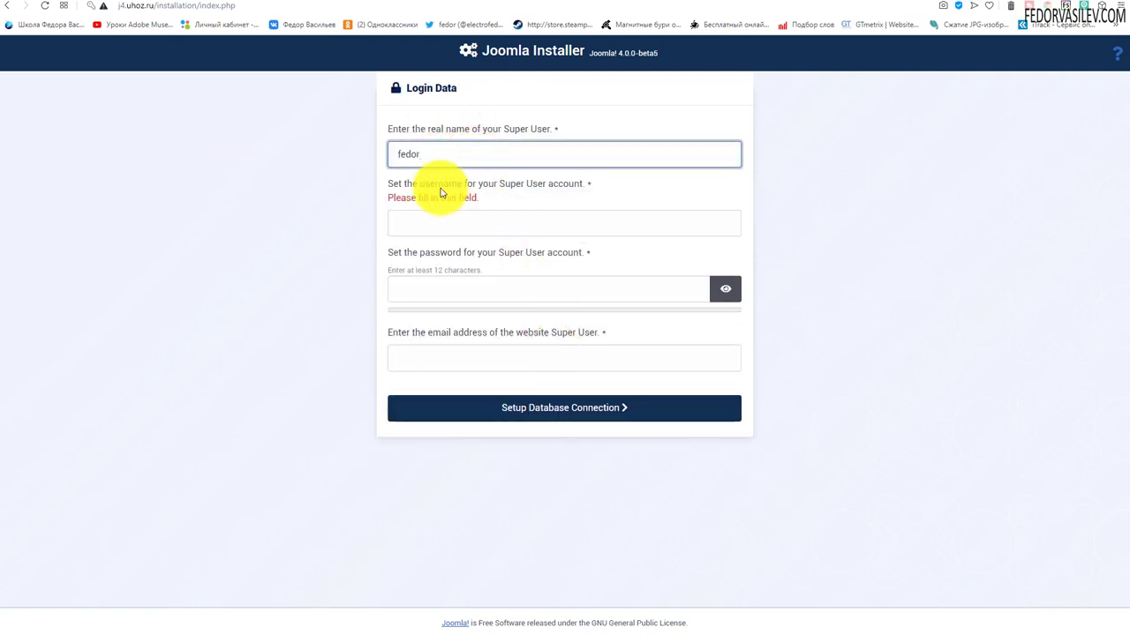
click(494, 222)
text(admin)
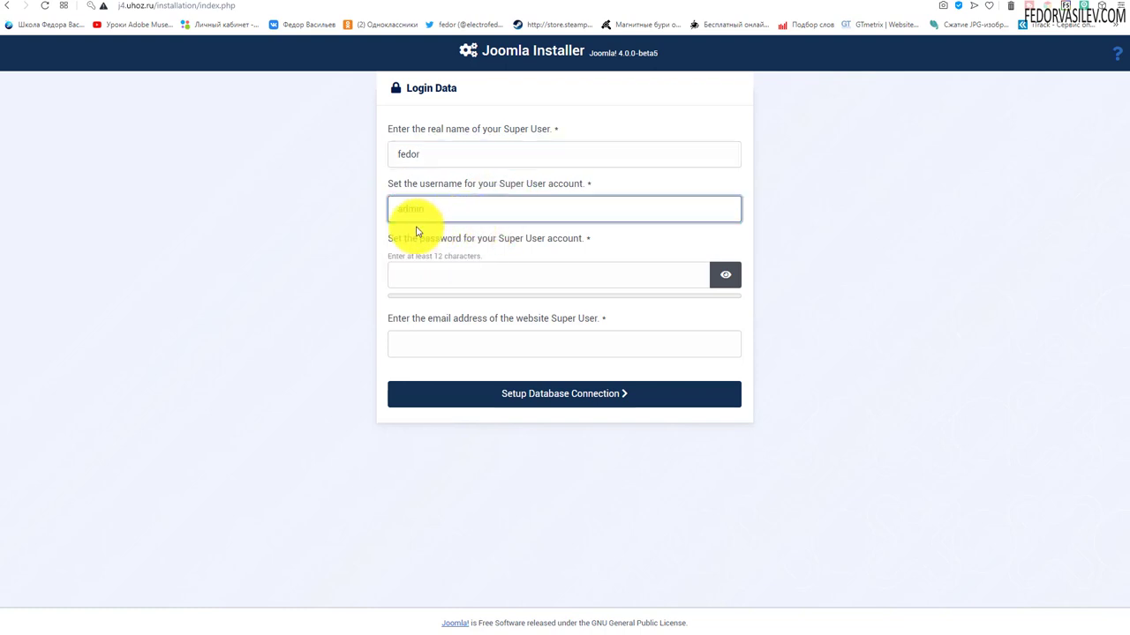
click(568, 469)
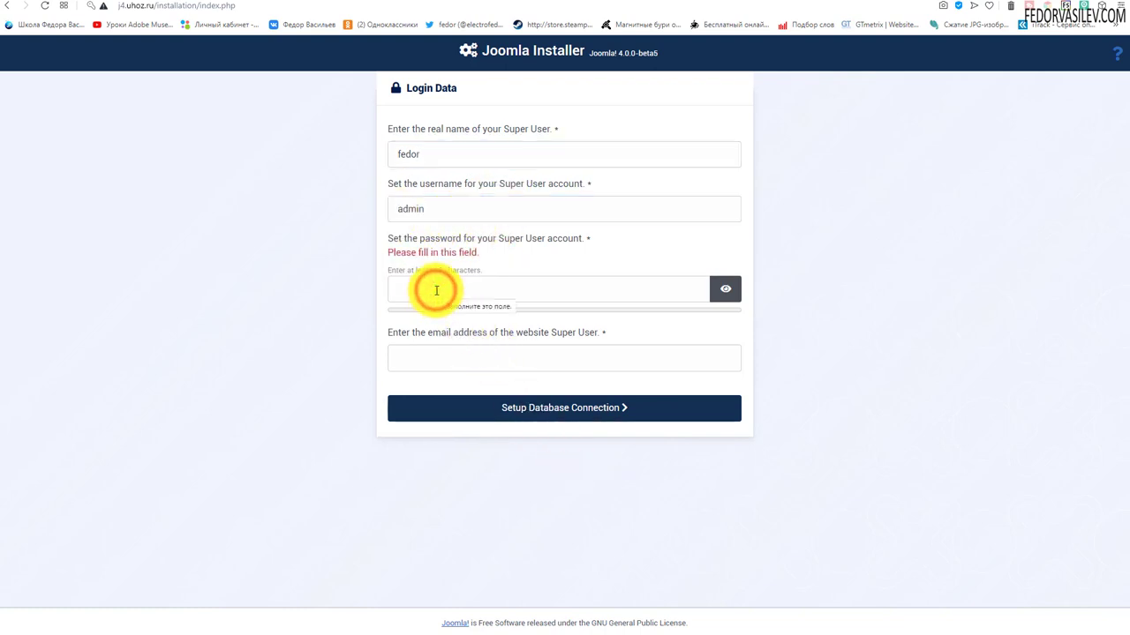
Set the Super User password and saved e-mail, then go to database configuration.
click(493, 292)
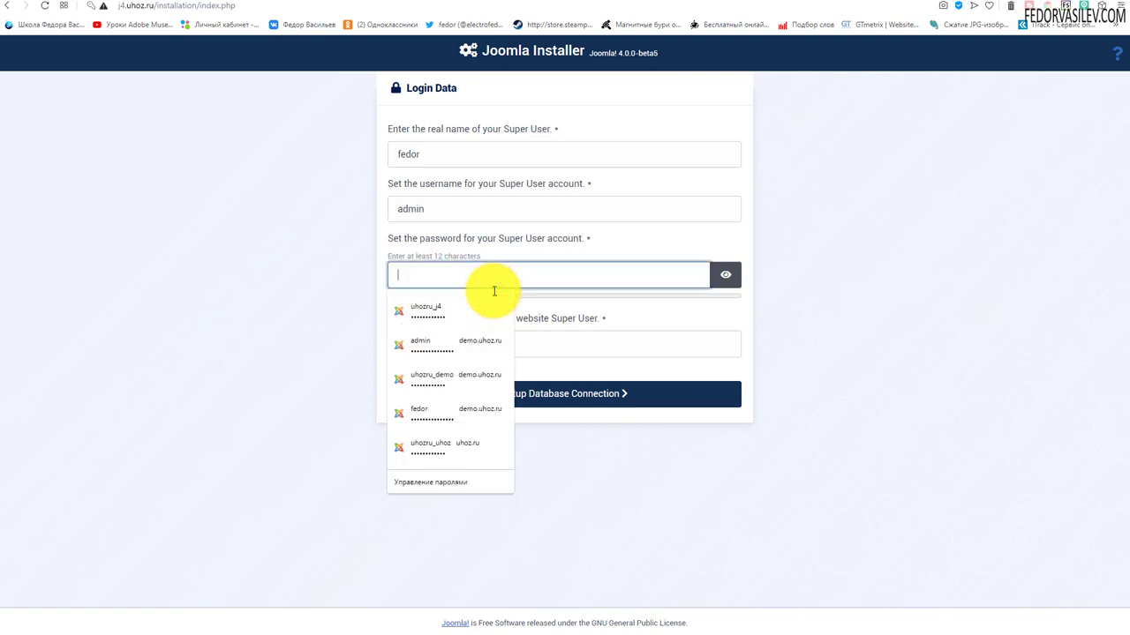
text(123456)
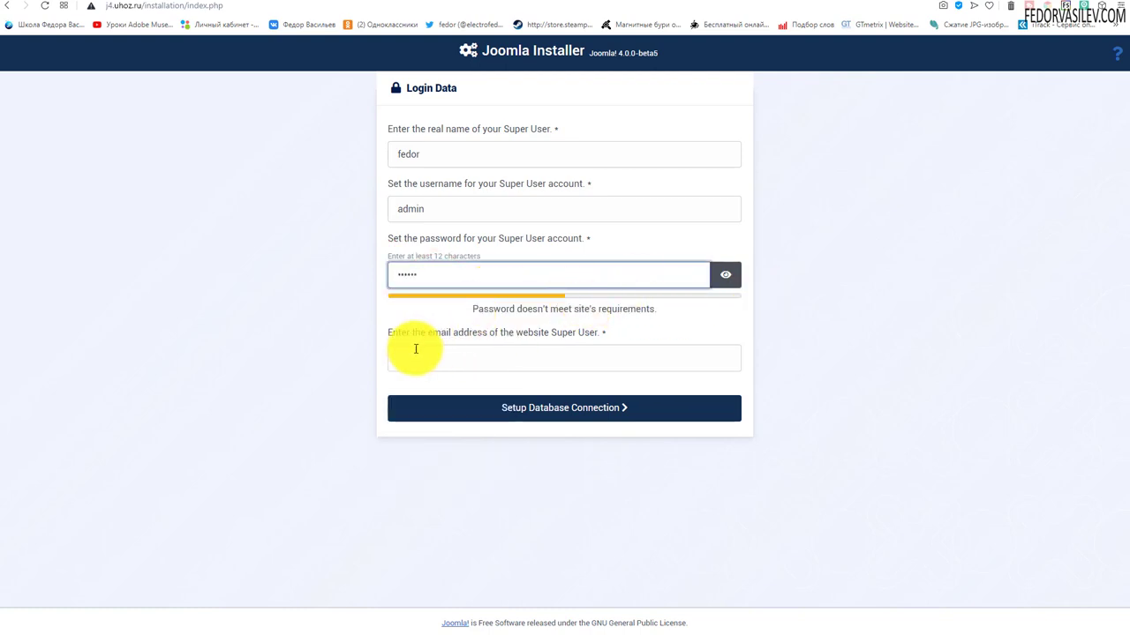
click(434, 356)
click(432, 388)
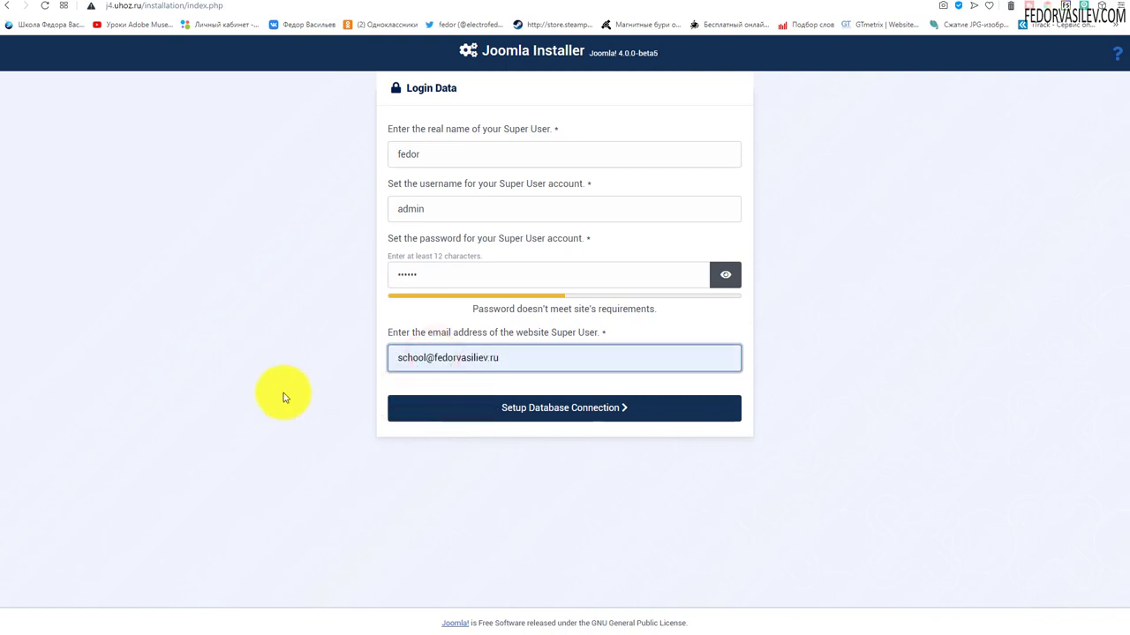
click(519, 413)
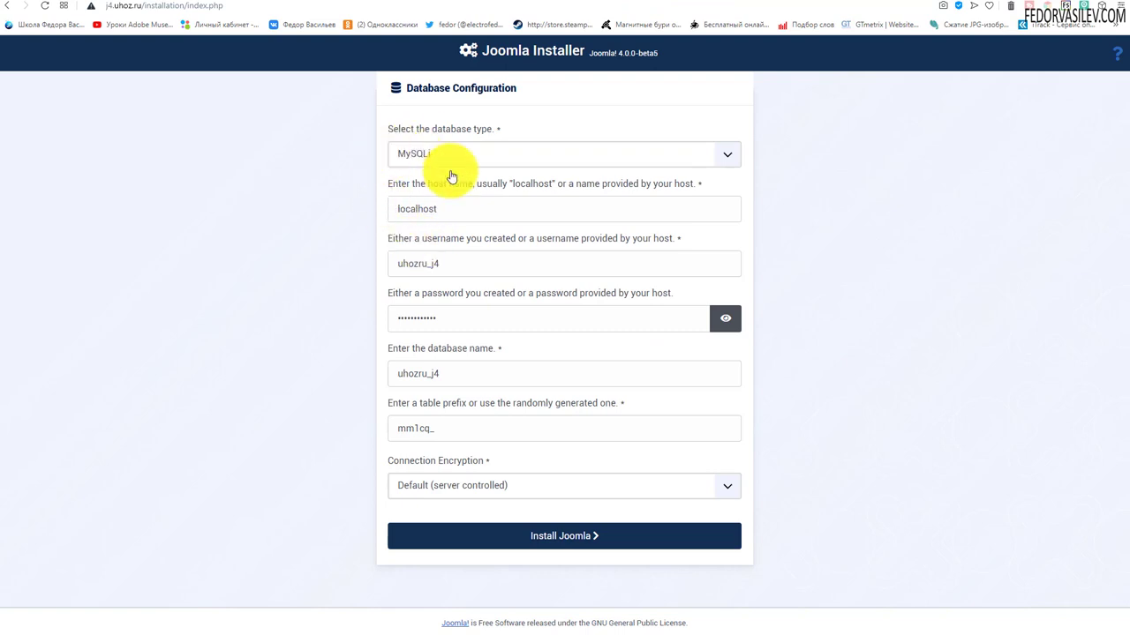
Fill in the database username, password and name, then try installing Joomla.
drag(455, 262, 277, 273)
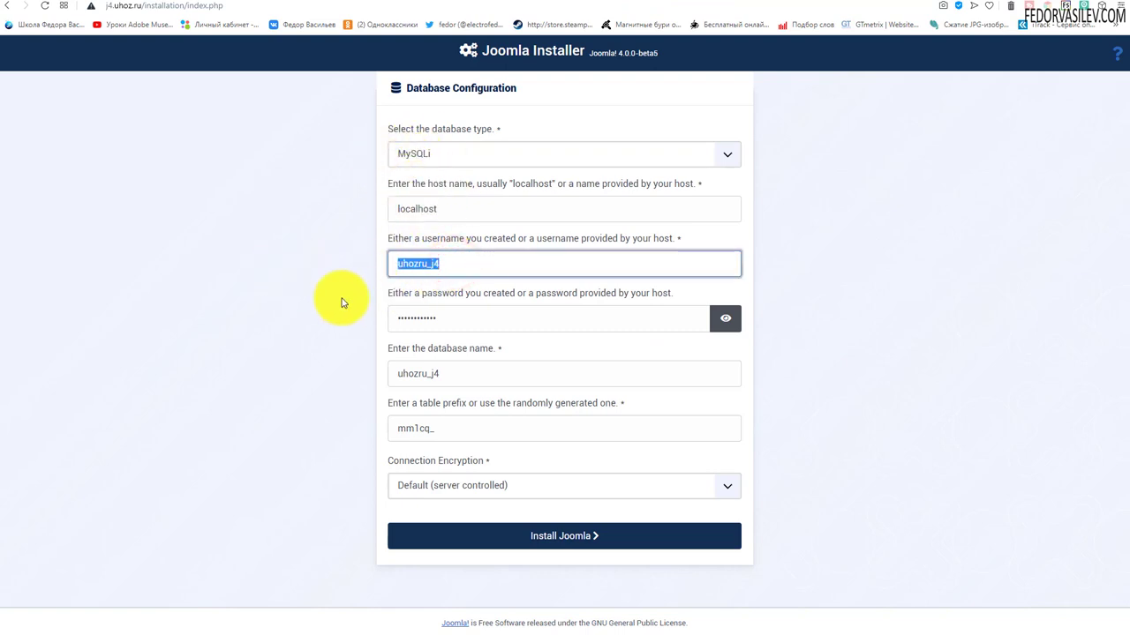
drag(461, 317, 235, 315)
click(452, 374)
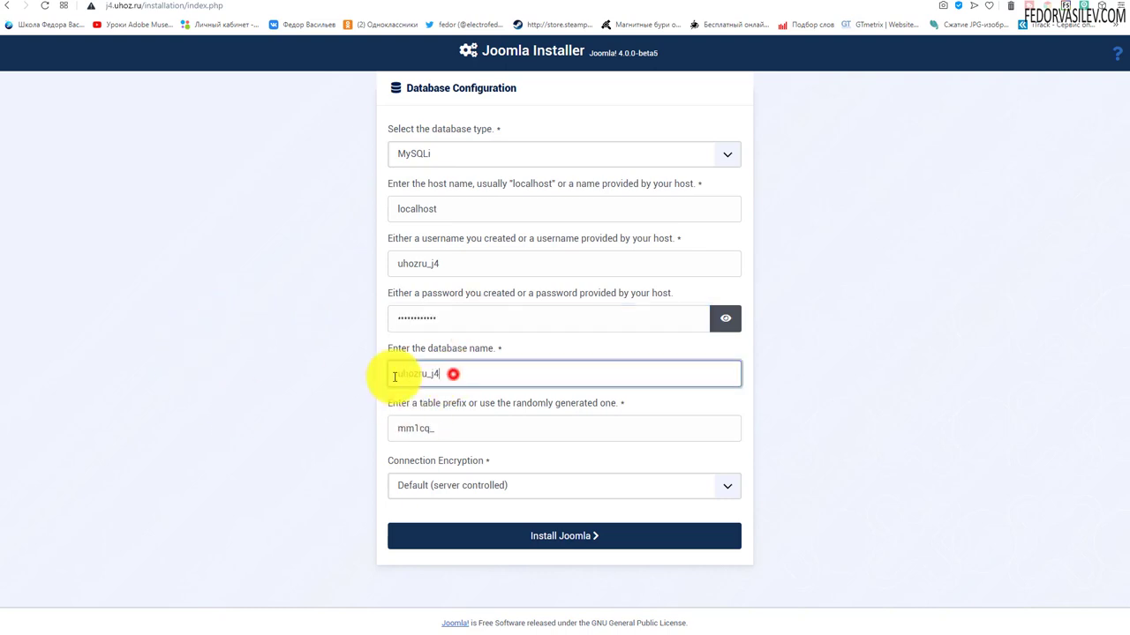
drag(435, 376, 285, 383)
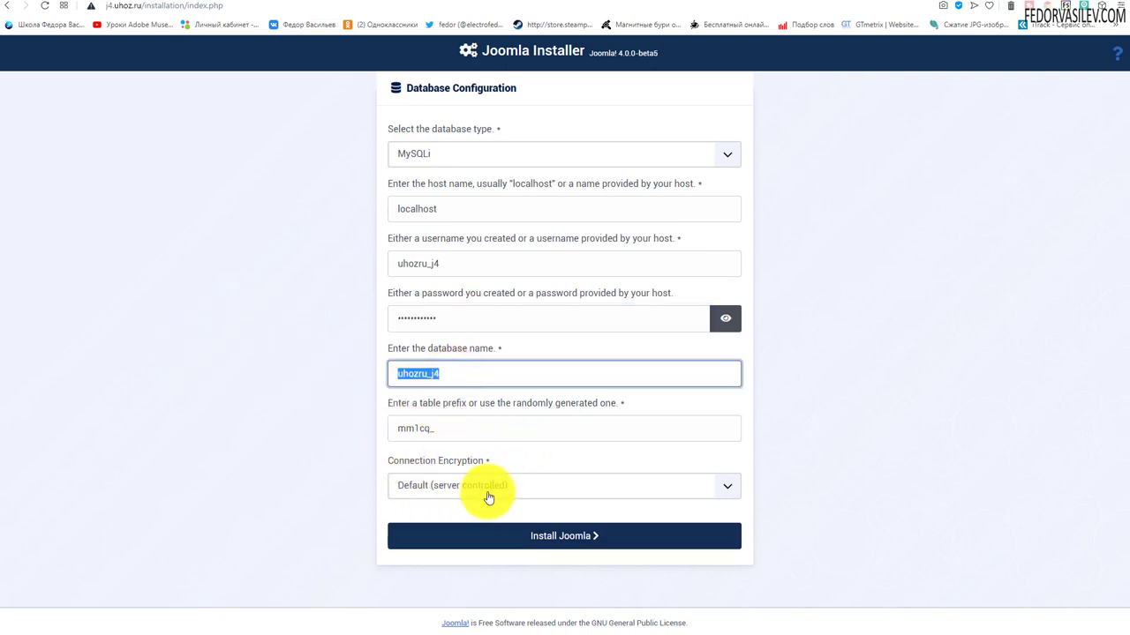
click(547, 536)
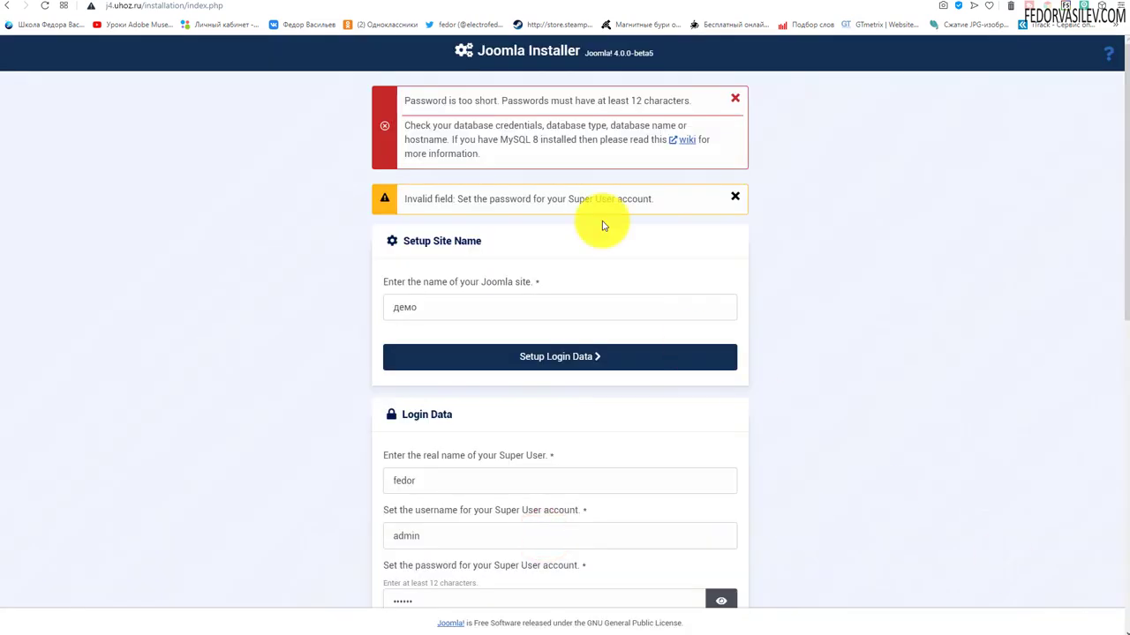
Fix the too-short Super User password and rerun the Joomla installation.
drag(647, 194, 530, 100)
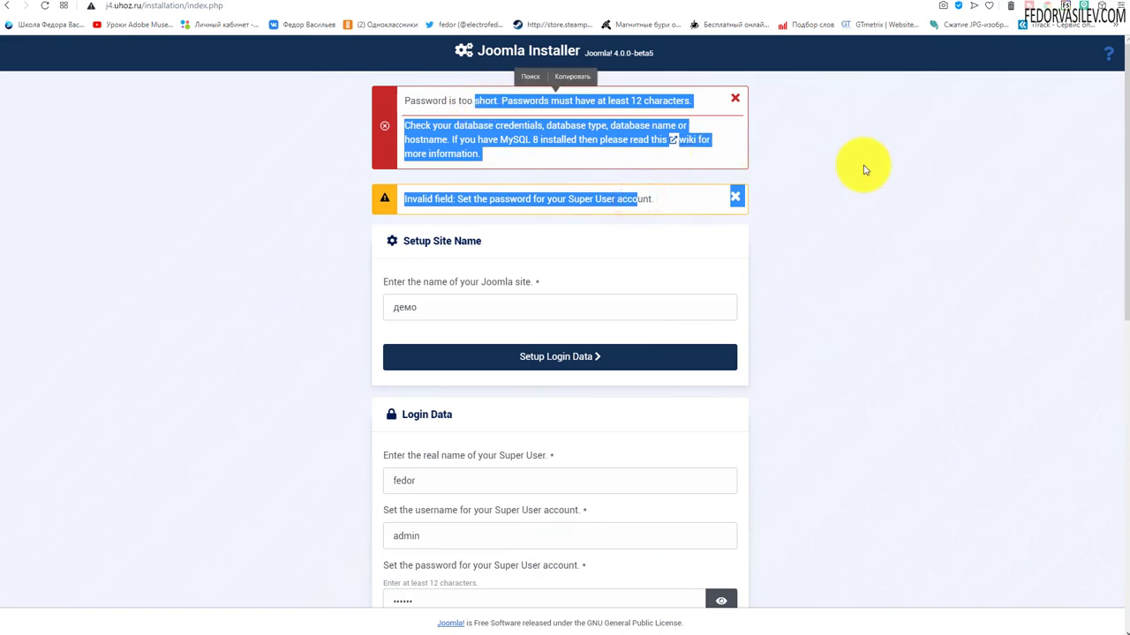
scroll(865, 169, down, 3)
scroll(865, 170, down, 1)
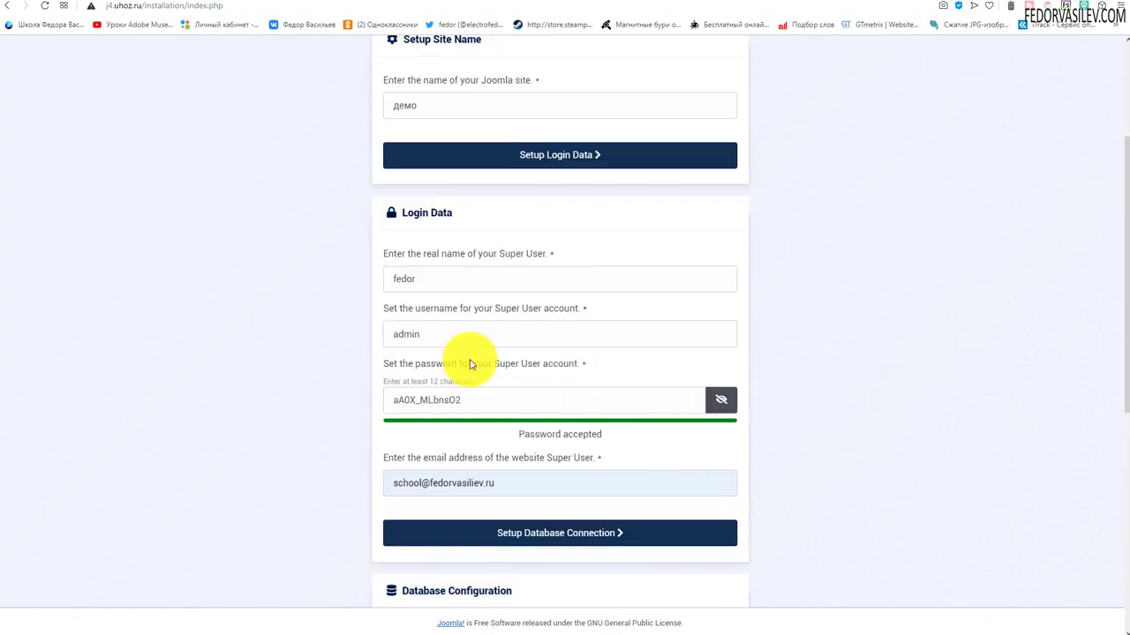
scroll(939, 299, down, 3)
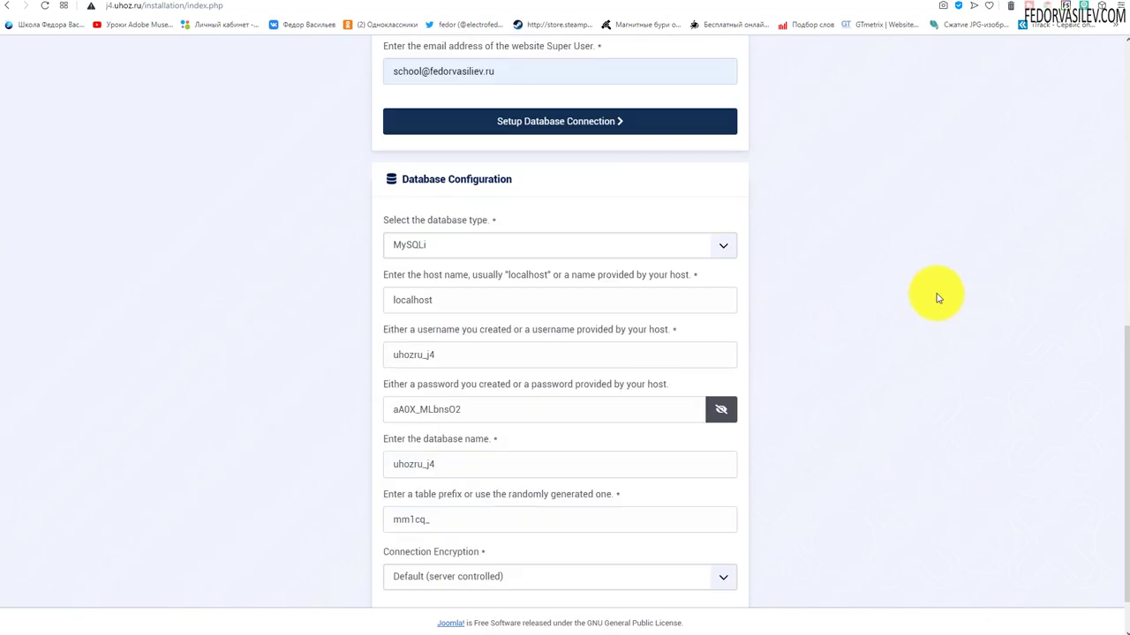
scroll(938, 298, down, 1)
click(548, 567)
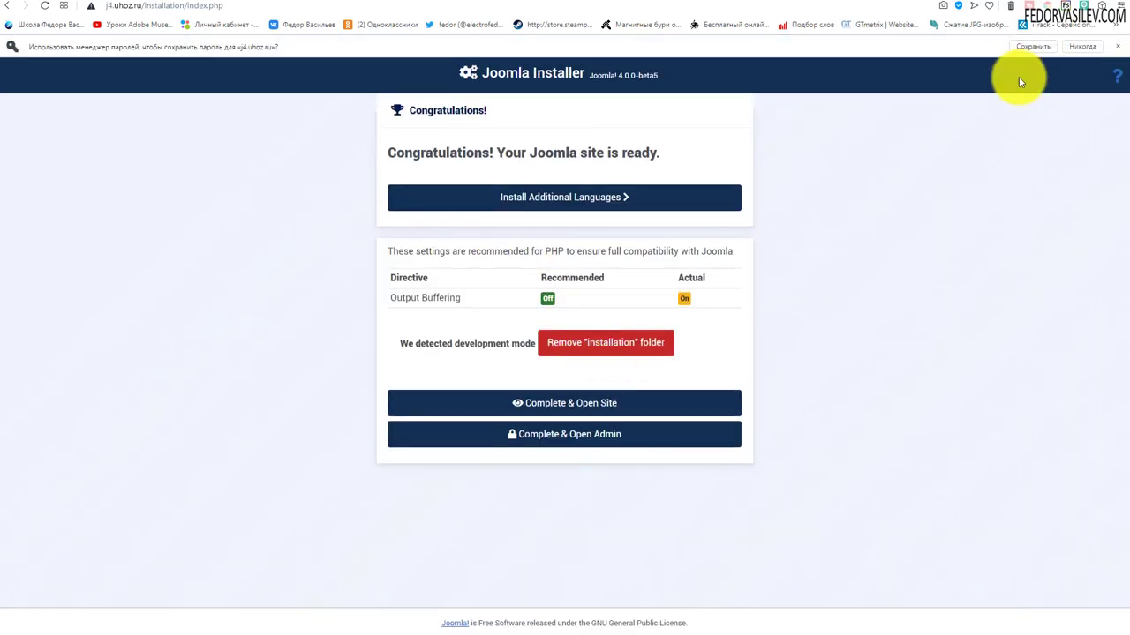
Let the browser save the password, then remove the installation folder and confirm.
click(1025, 46)
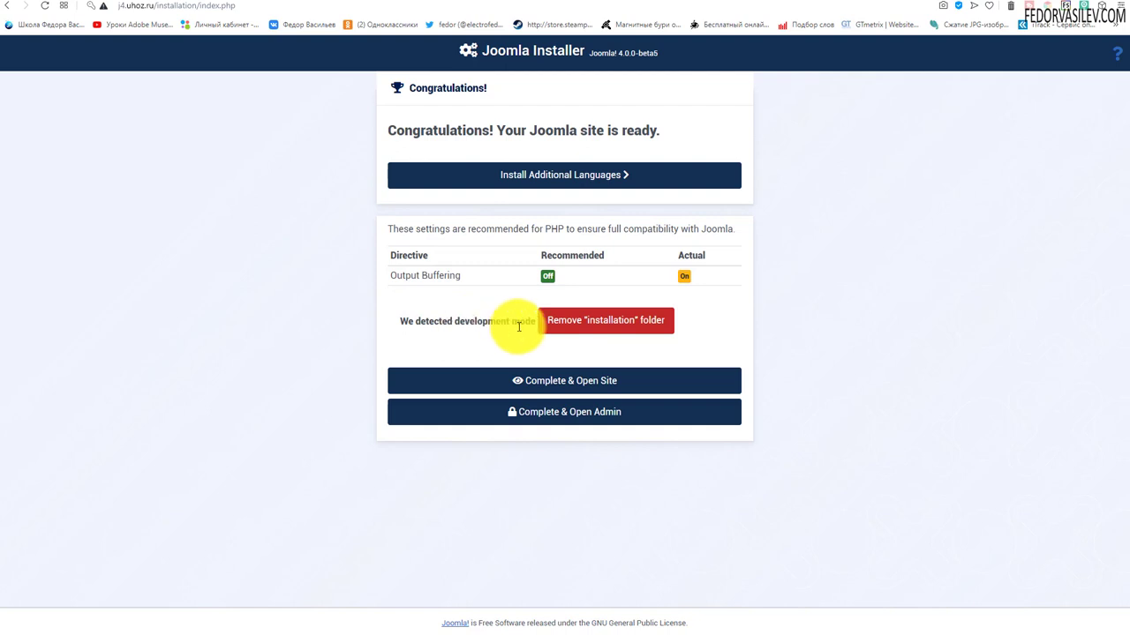
click(572, 320)
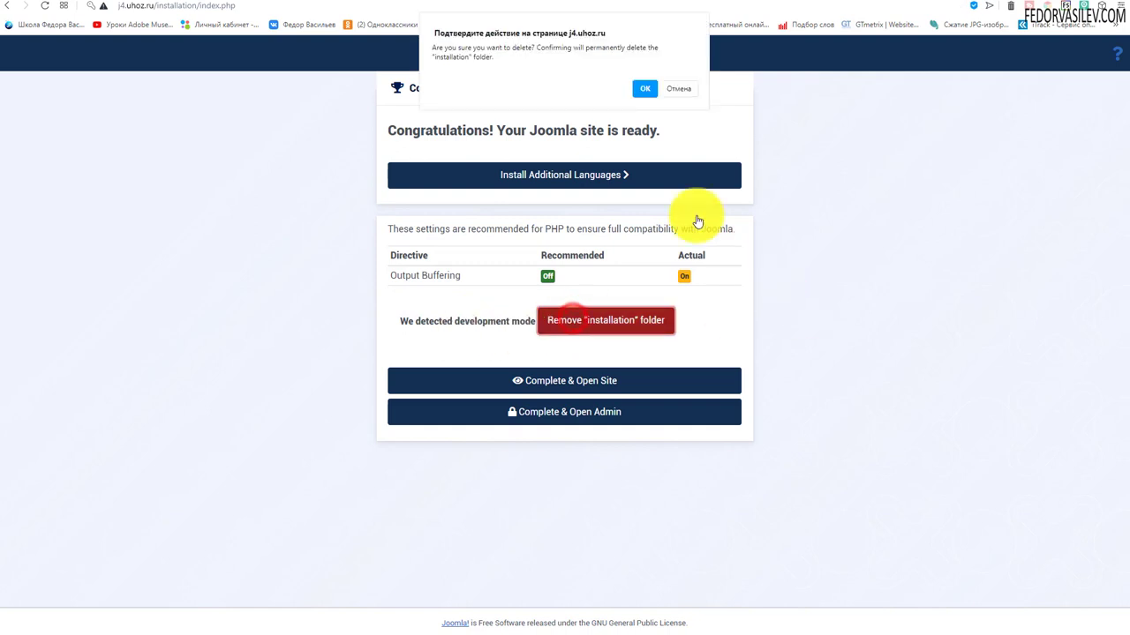
click(644, 88)
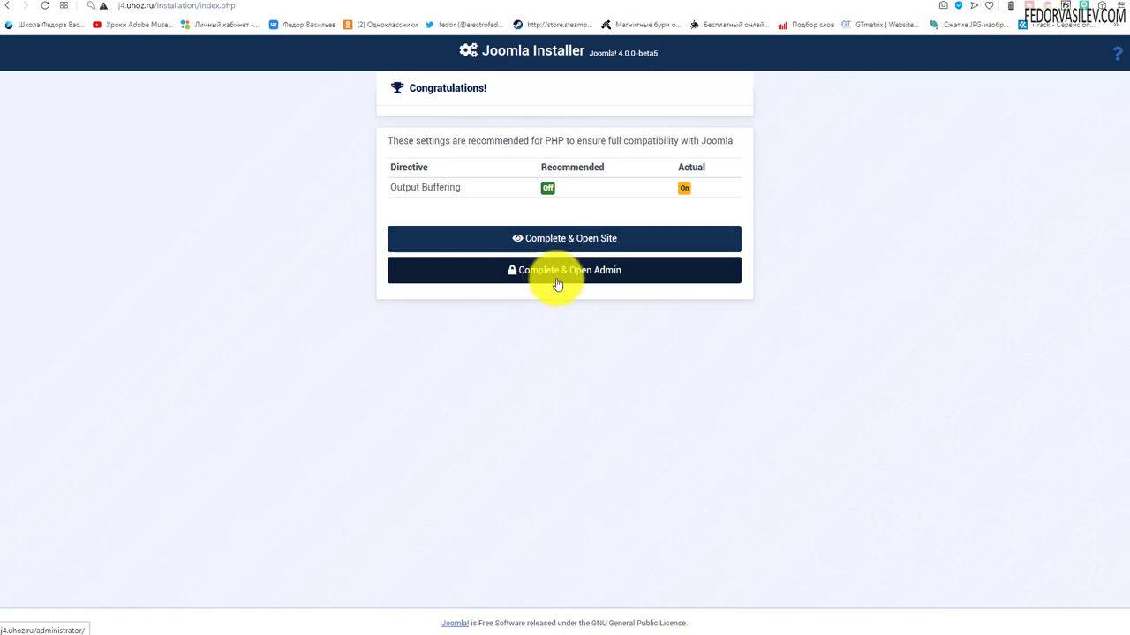
Open the administrator login in a new tab, then open the site front end.
right_click(566, 273)
click(591, 281)
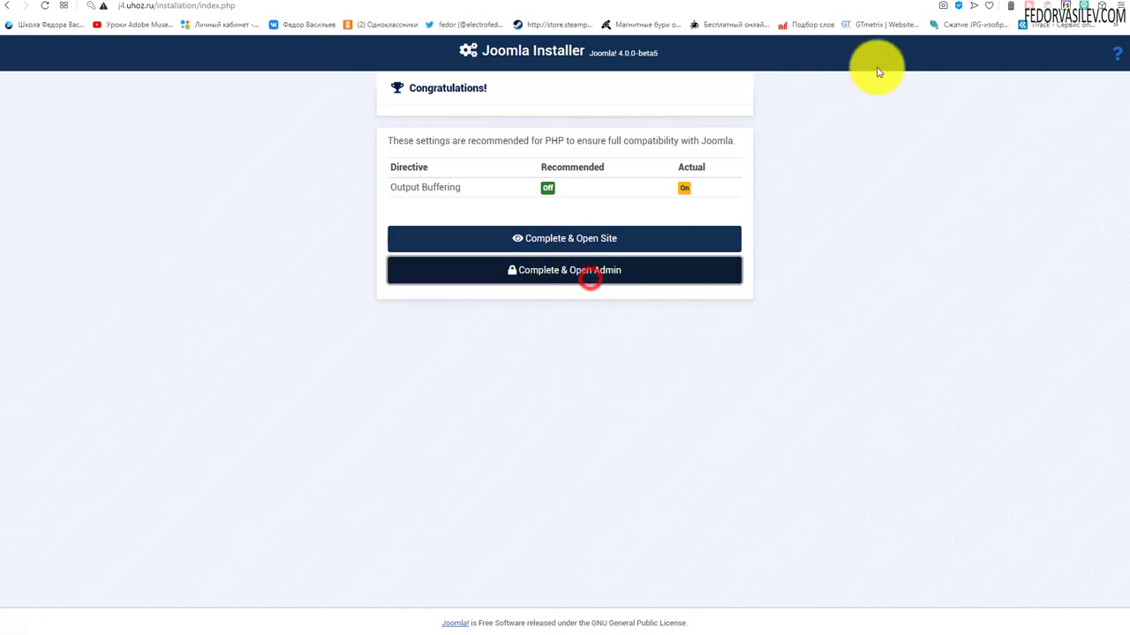
click(896, 3)
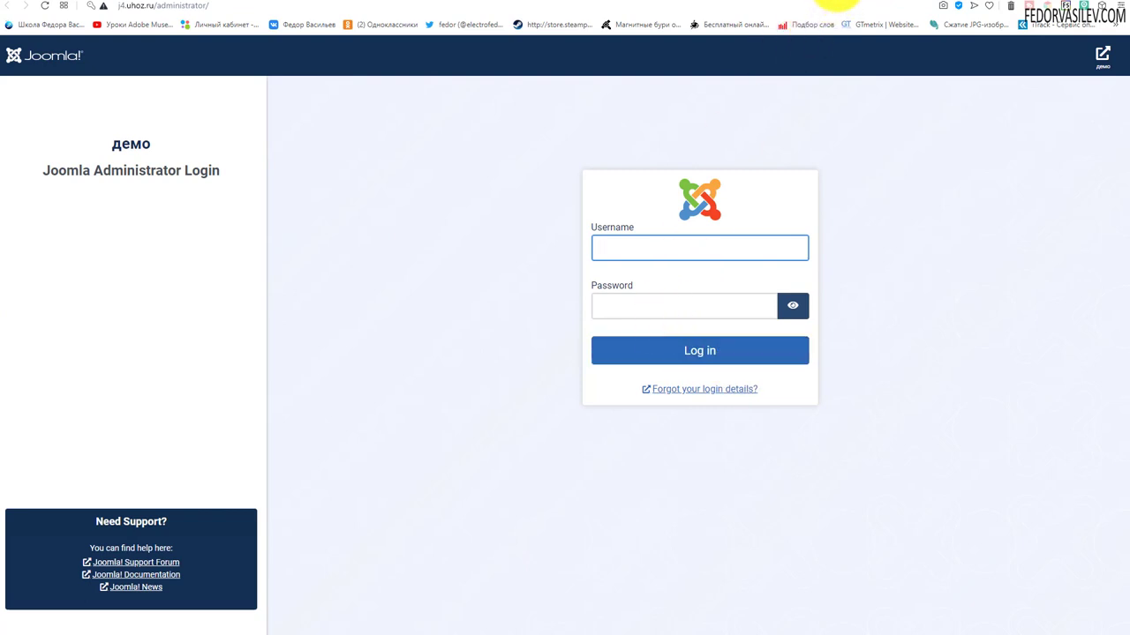
click(839, 3)
click(569, 238)
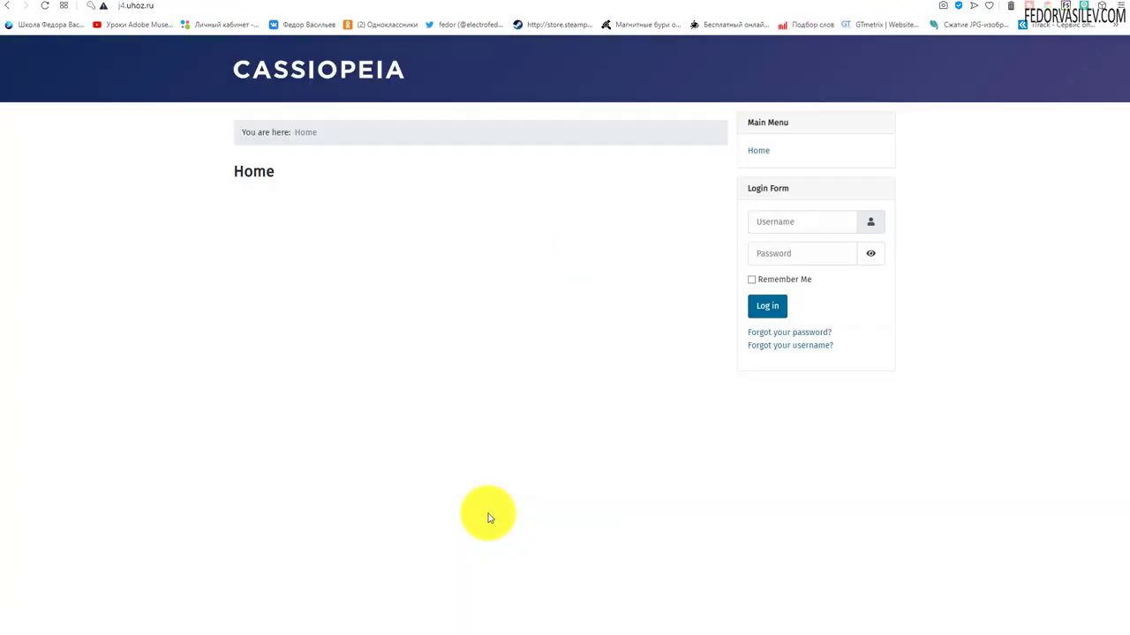
Inspect the Cassiopeia front page's site title and Login Form.
drag(439, 78, 258, 85)
click(417, 199)
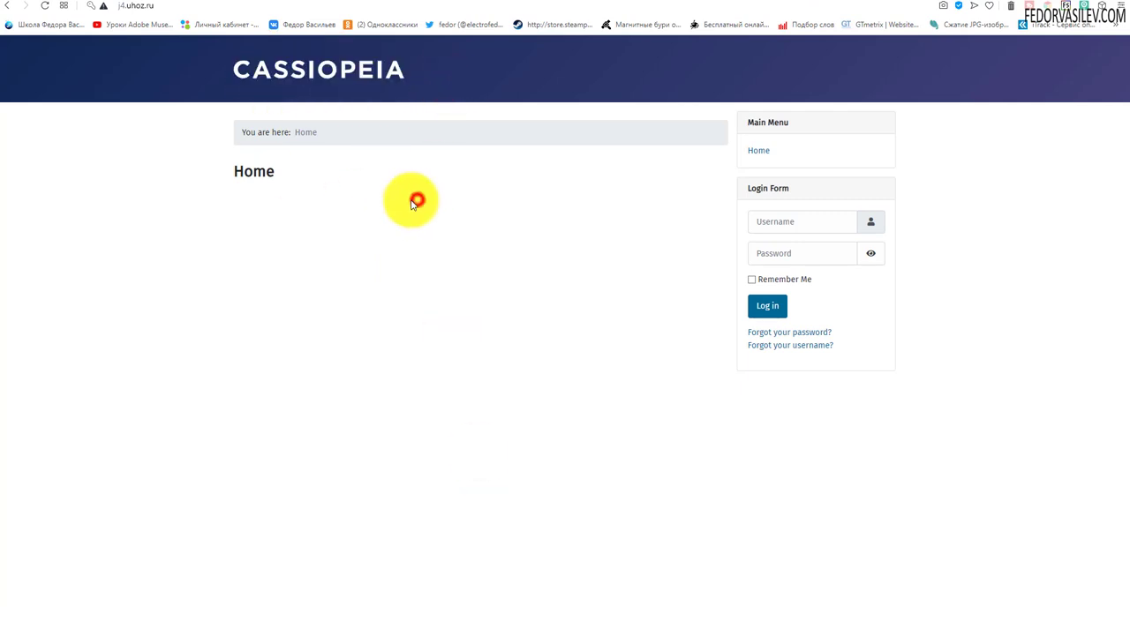
double_click(300, 81)
click(530, 265)
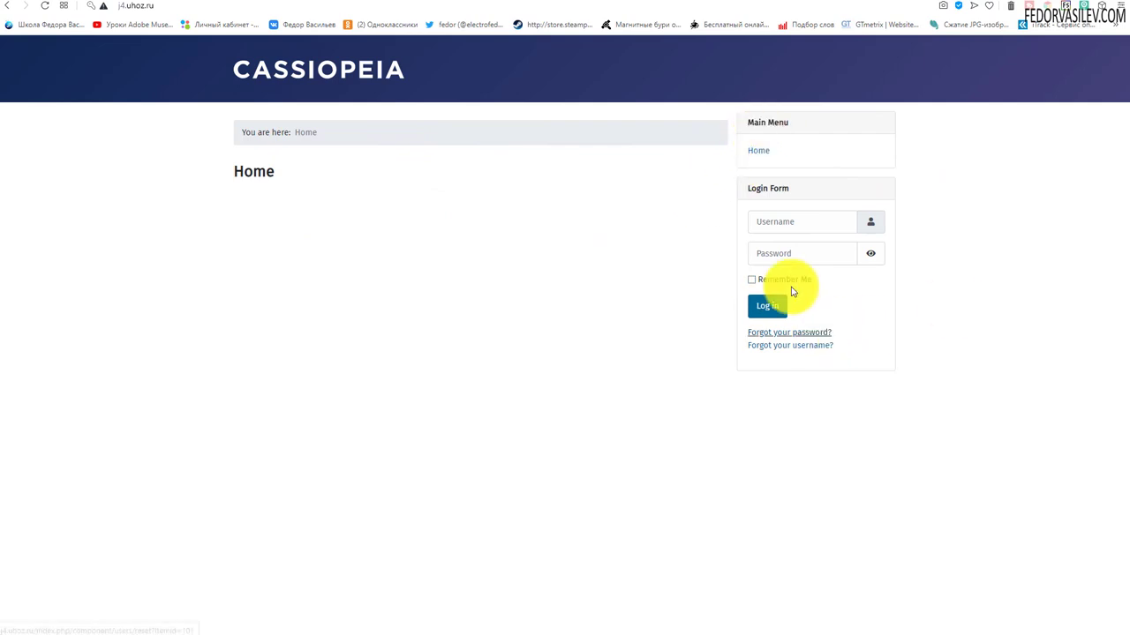
drag(751, 189, 802, 221)
click(592, 329)
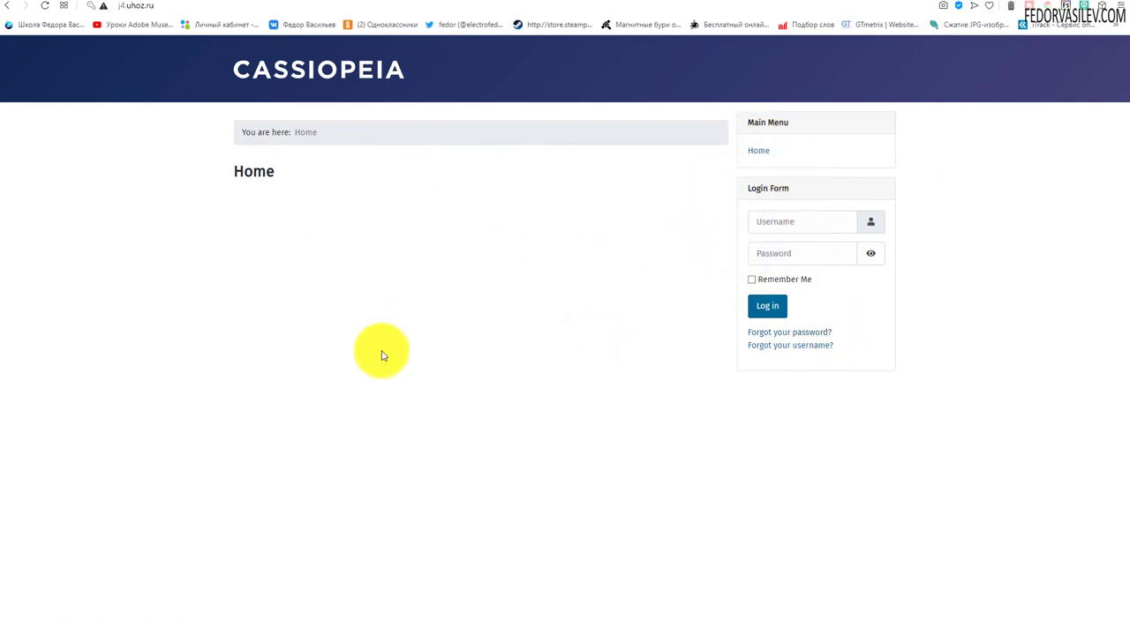
mouse_move(283, 177)
mouse_down()
mouse_move(218, 176)
mouse_move(262, 174)
mouse_up()
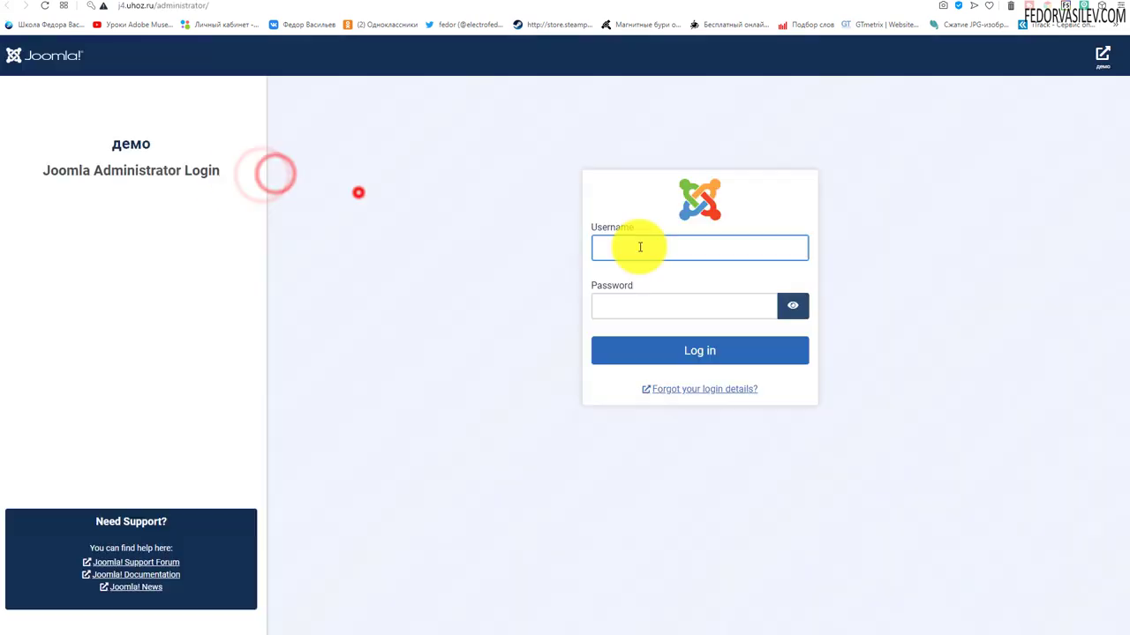
Log in to the administrator area with the saved admin credentials.
click(635, 247)
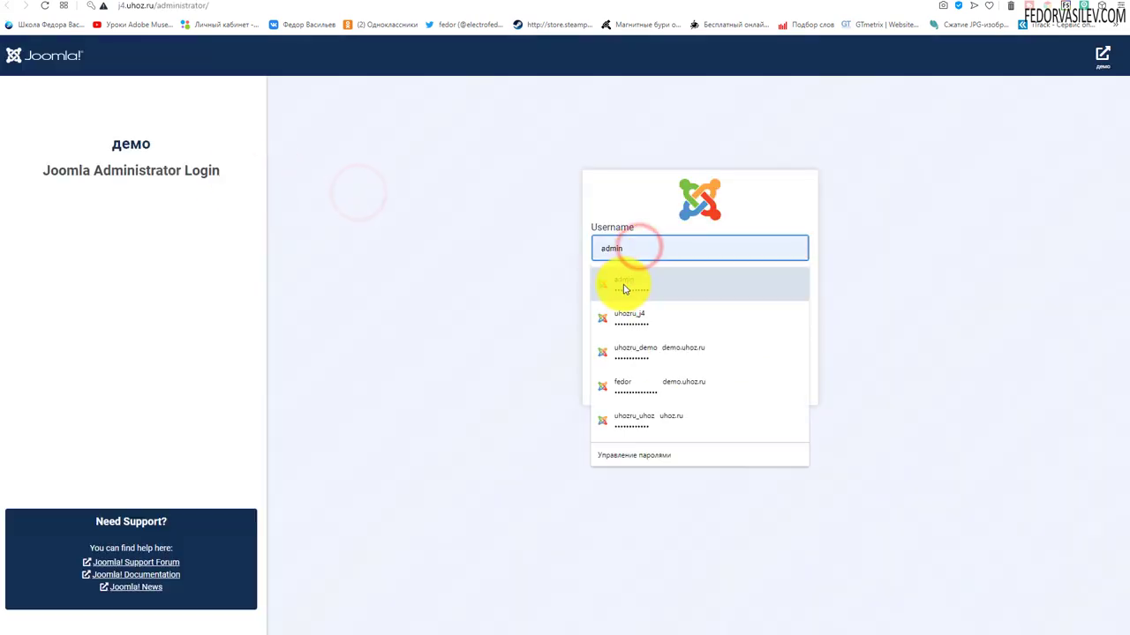
click(623, 288)
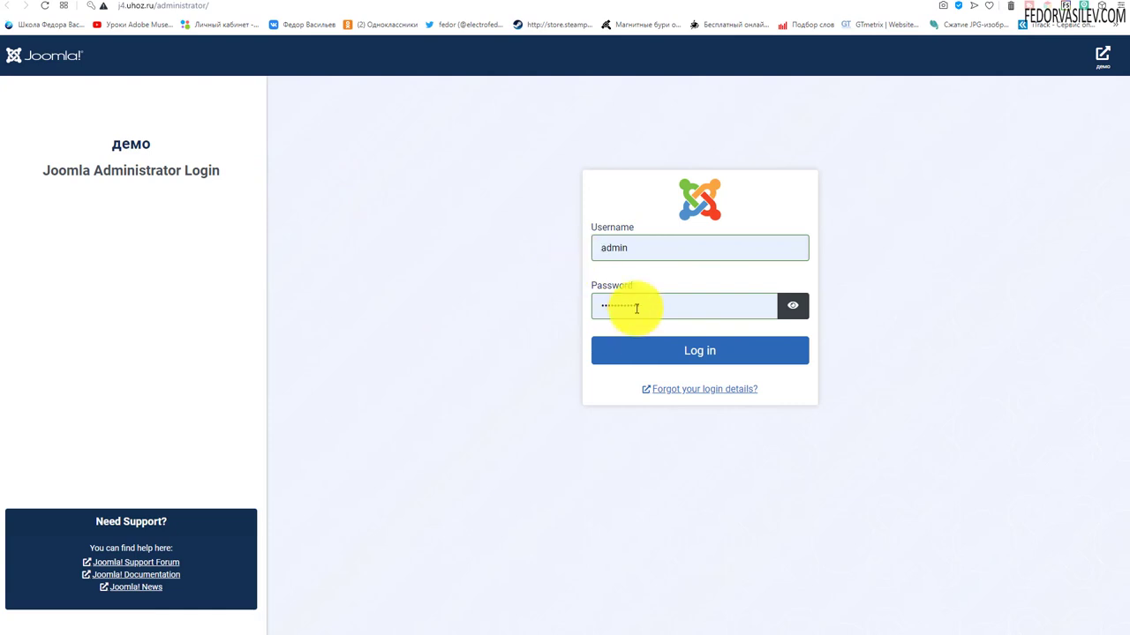
click(682, 351)
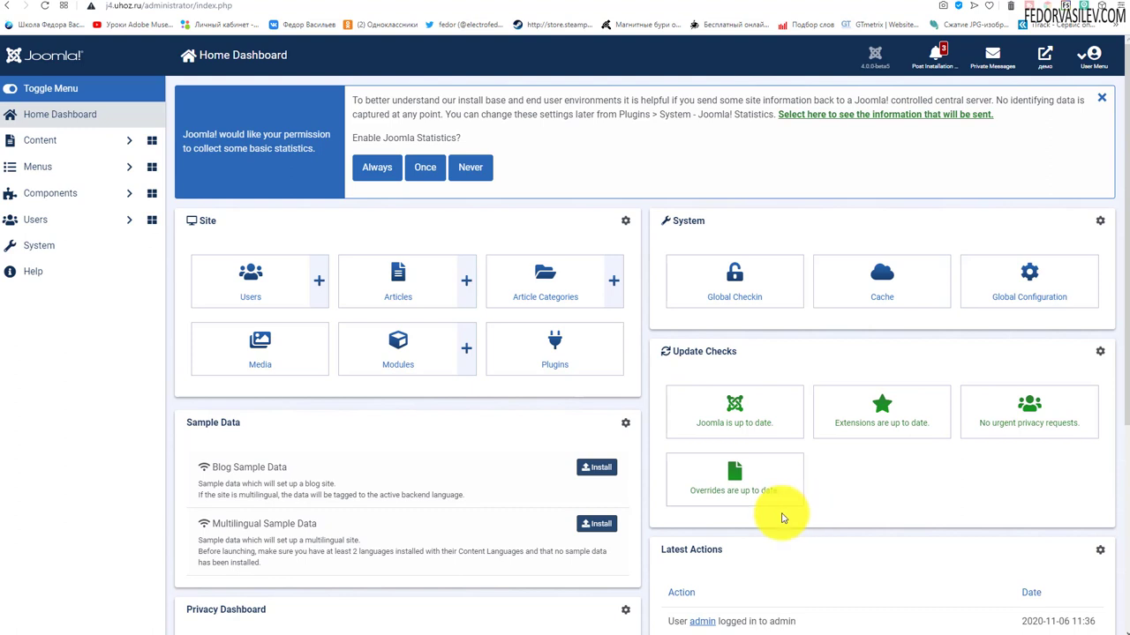
From the System dashboard, open the Extensions: Install page on the Upload Package File tab.
click(44, 252)
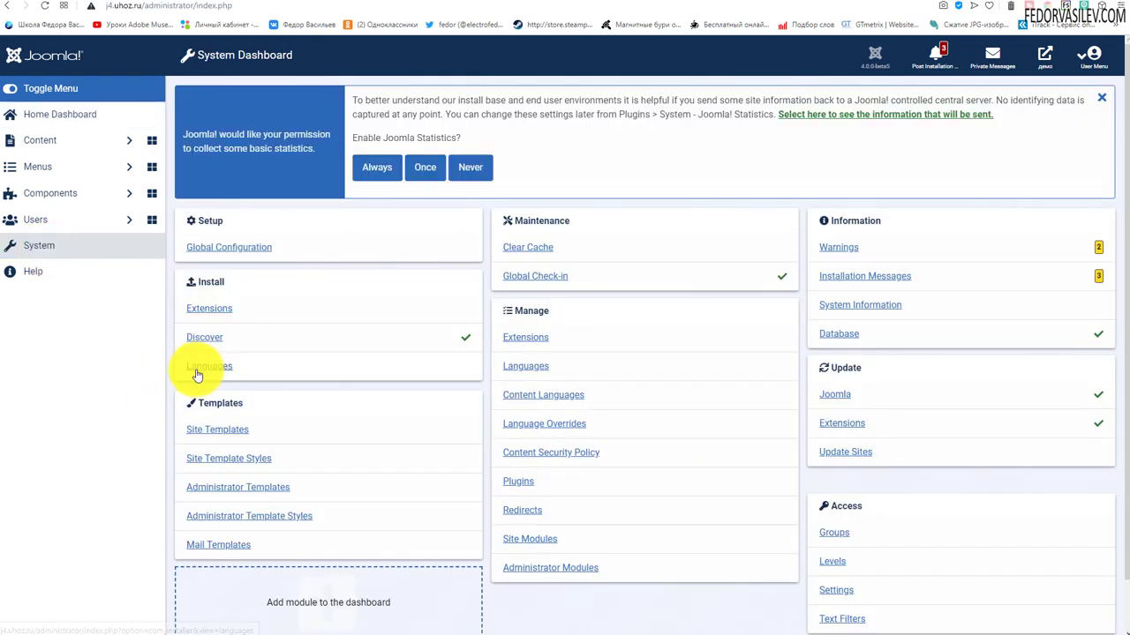
drag(237, 279, 190, 282)
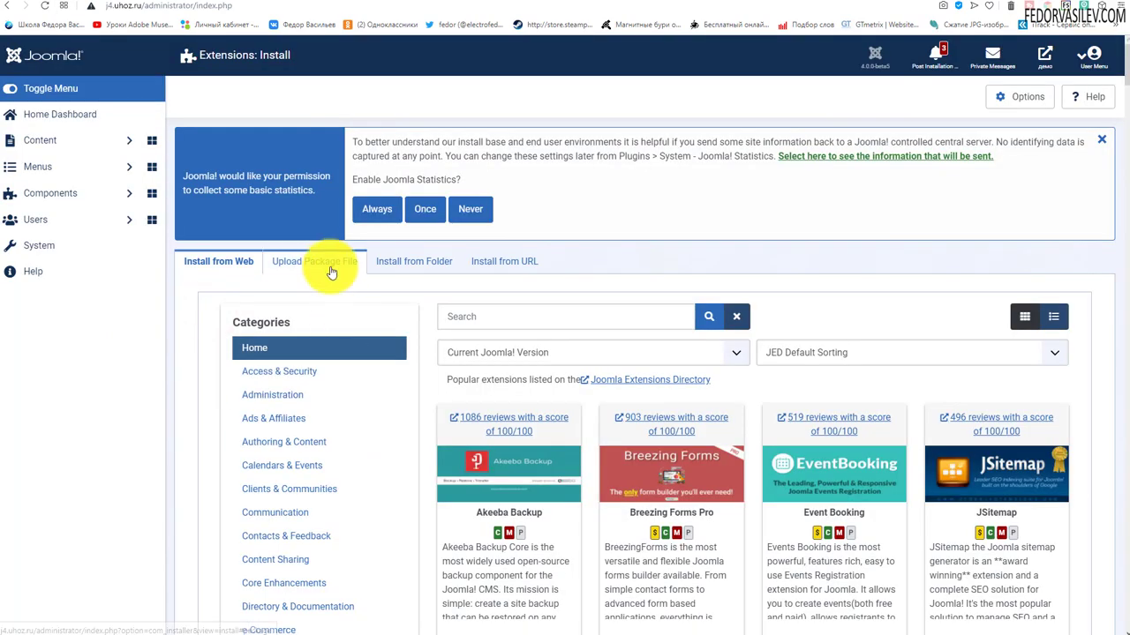
click(328, 264)
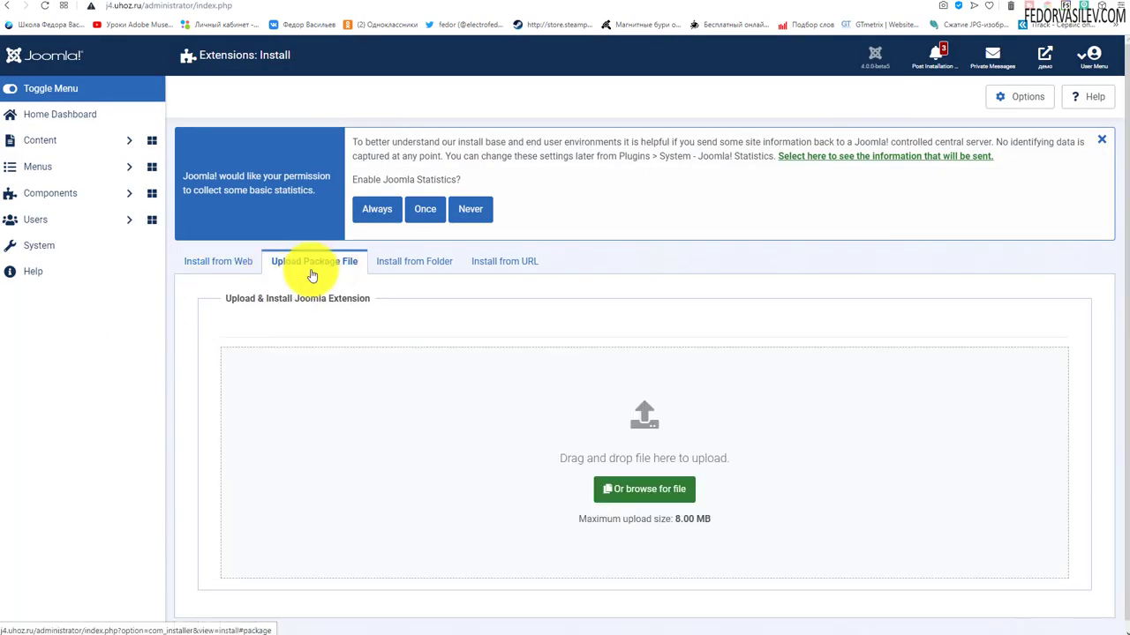
scroll(320, 275, down, 1)
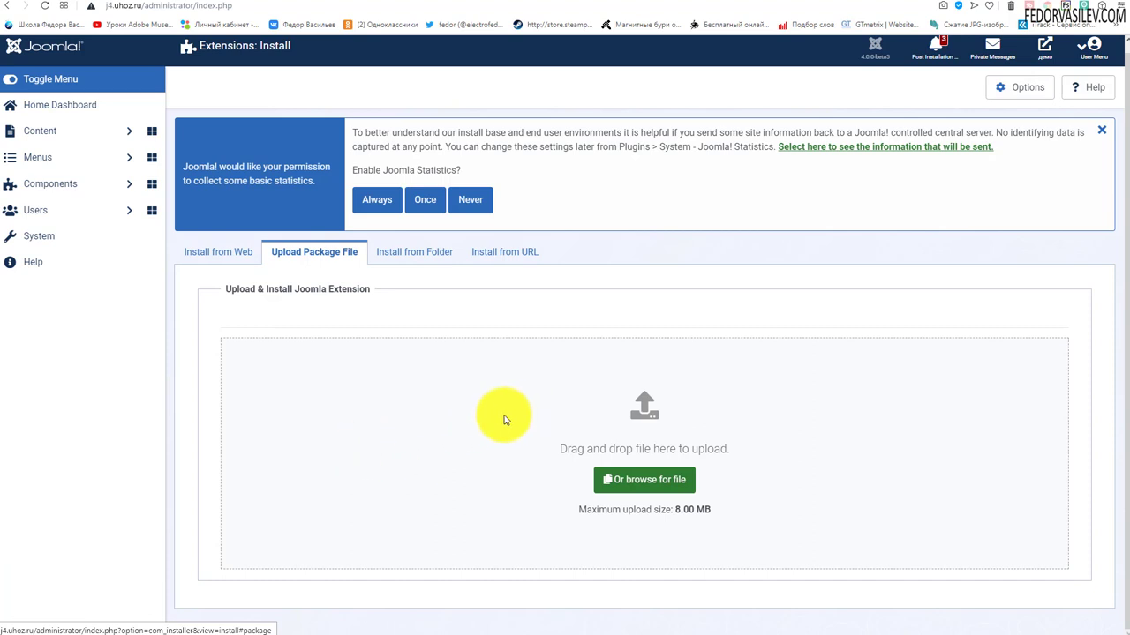
scroll(472, 431, up, 1)
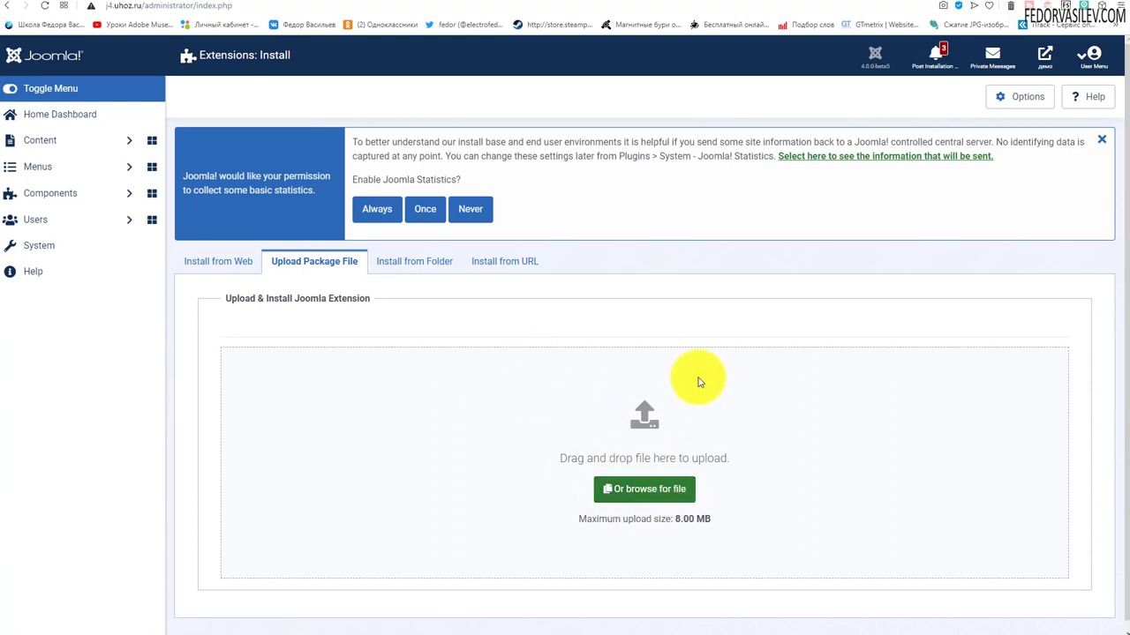
Install the Russian pack by dropping ru_ru_joomla-400-beta5-2020-11-03.zip onto the upload area.
click(644, 489)
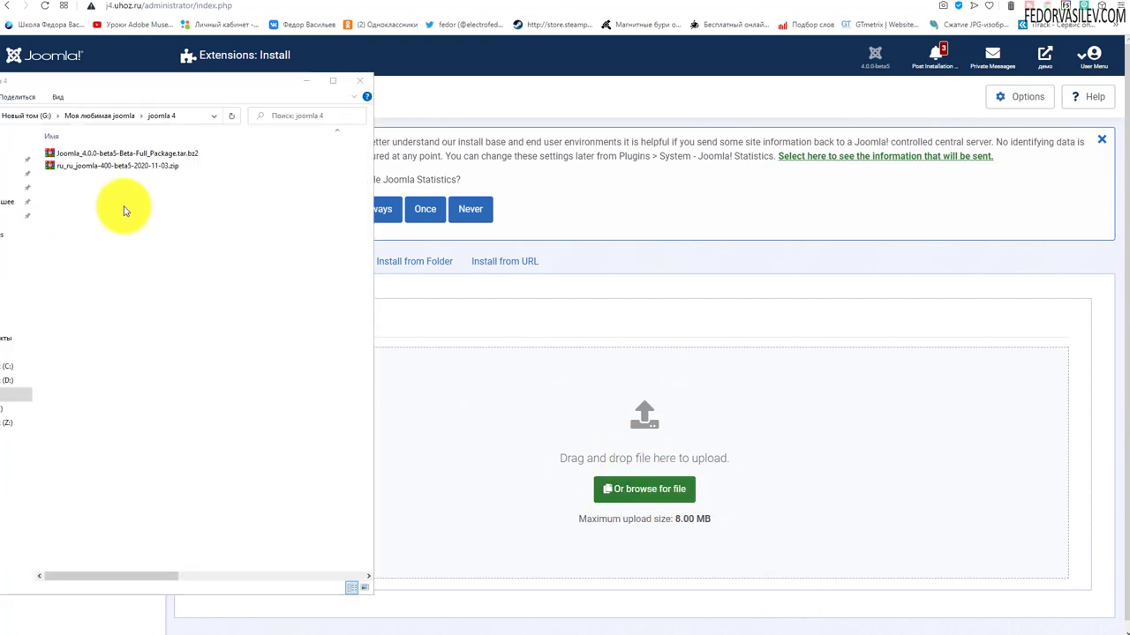
click(76, 166)
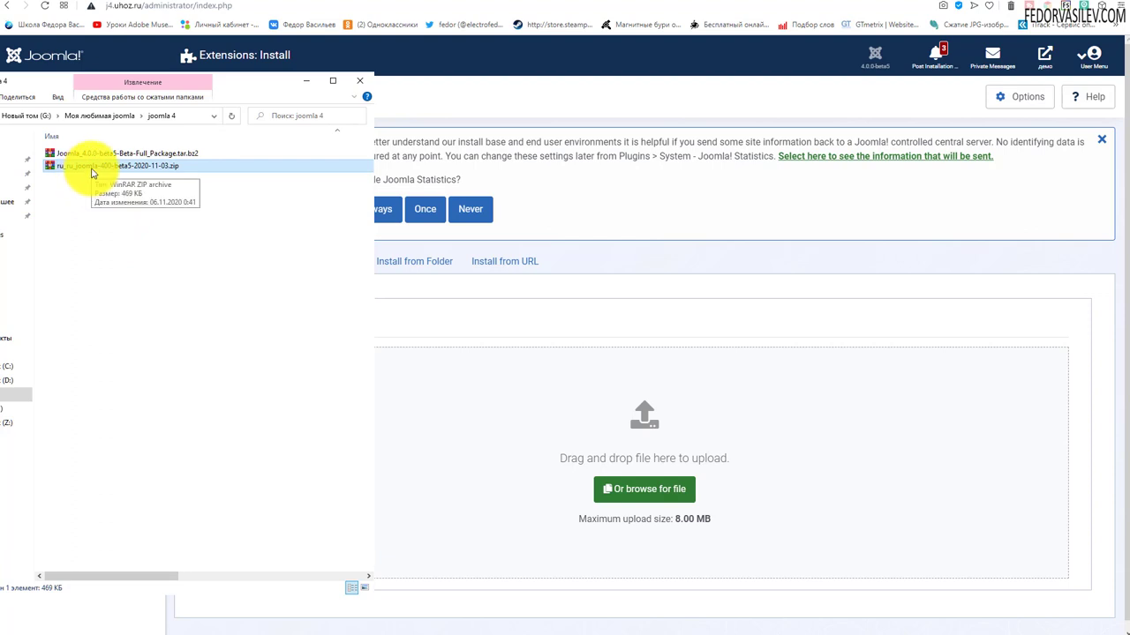
drag(91, 173, 504, 406)
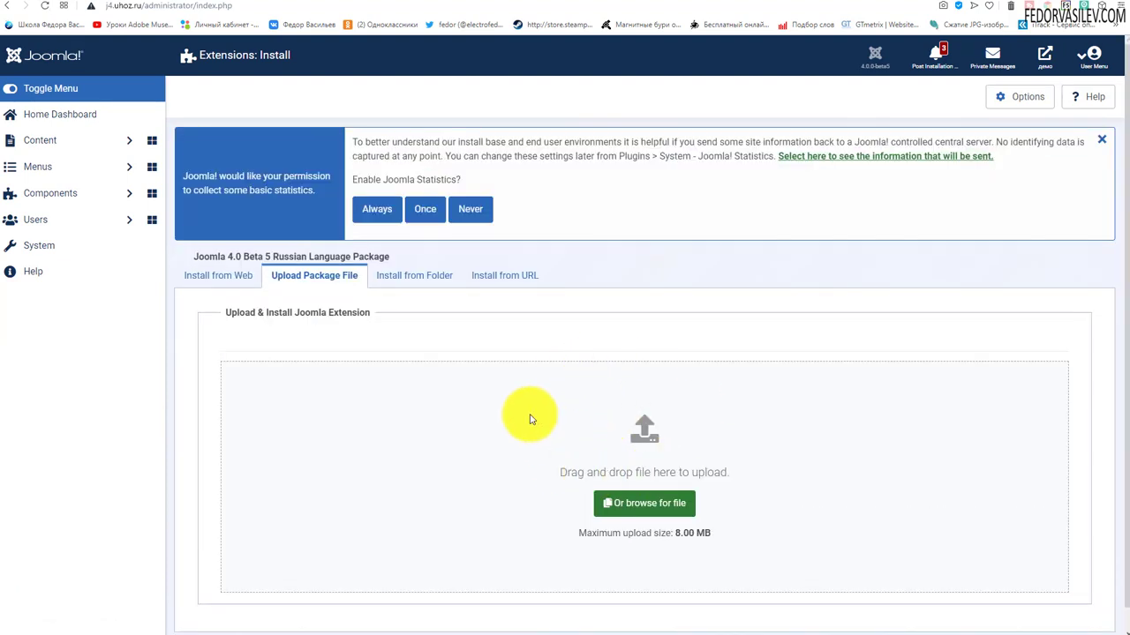
click(59, 245)
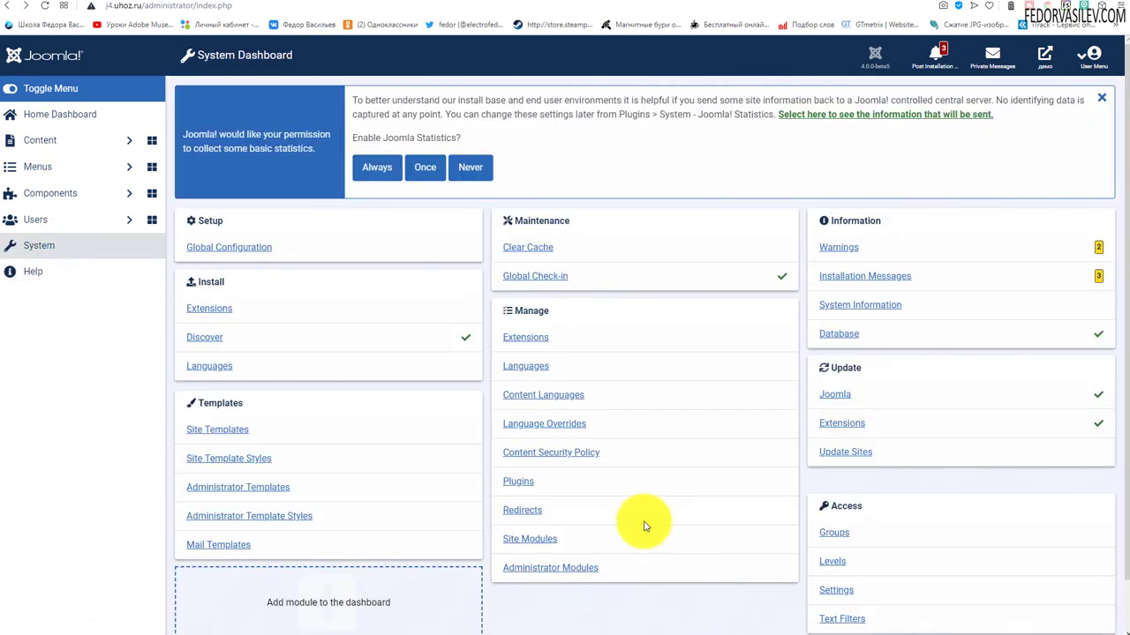
In Languages, star Russian as default for Site, then again under the Administrator filter.
click(524, 368)
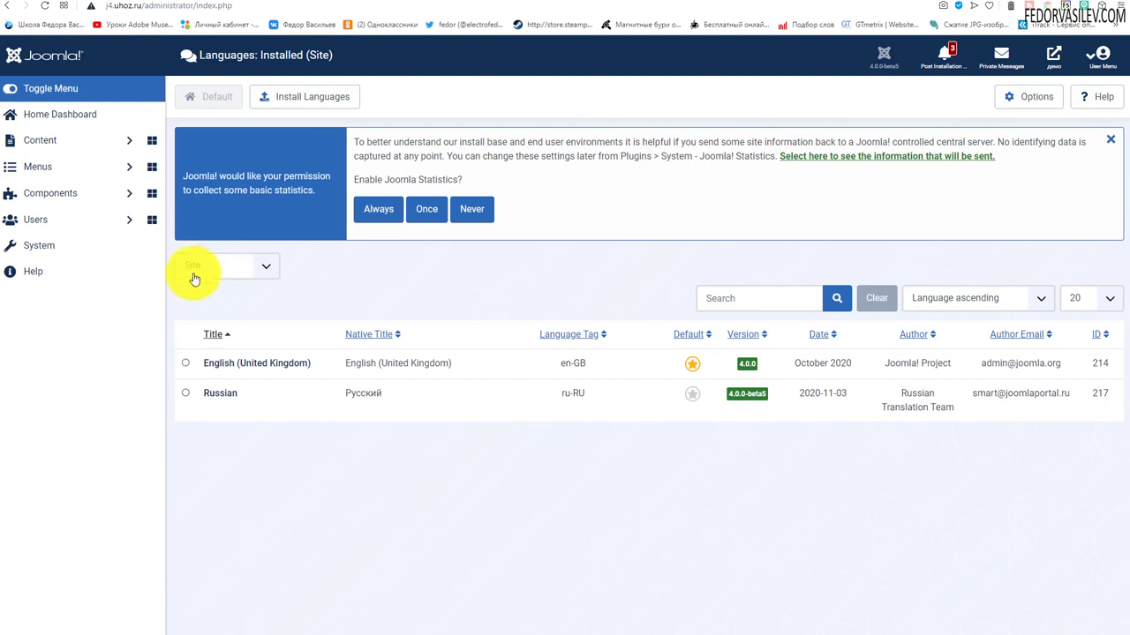
click(692, 393)
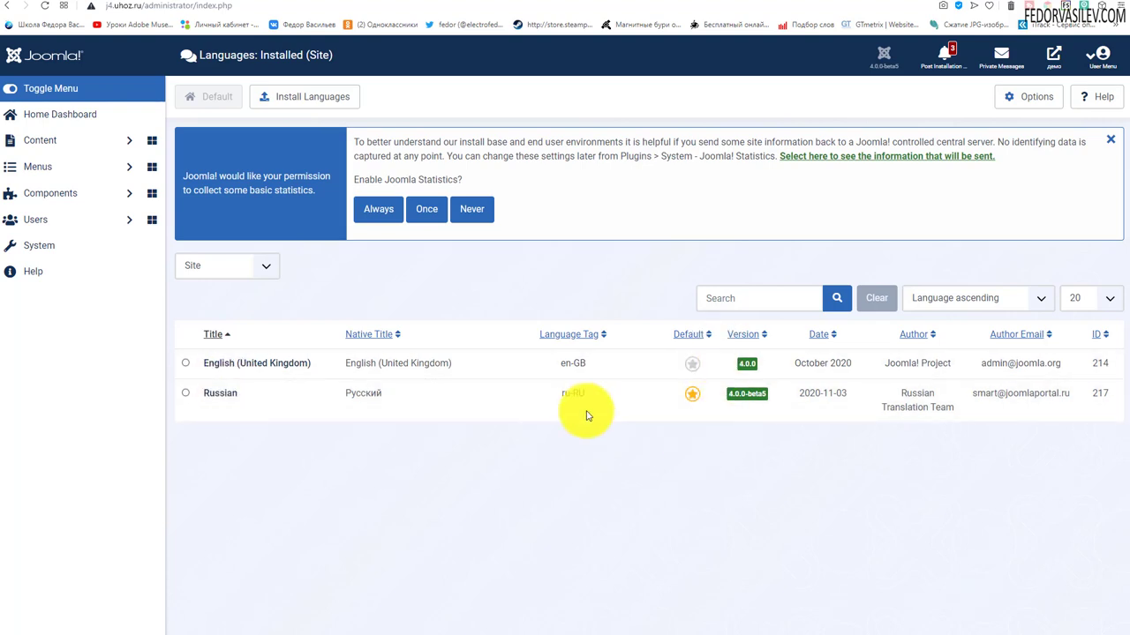
click(266, 266)
click(224, 297)
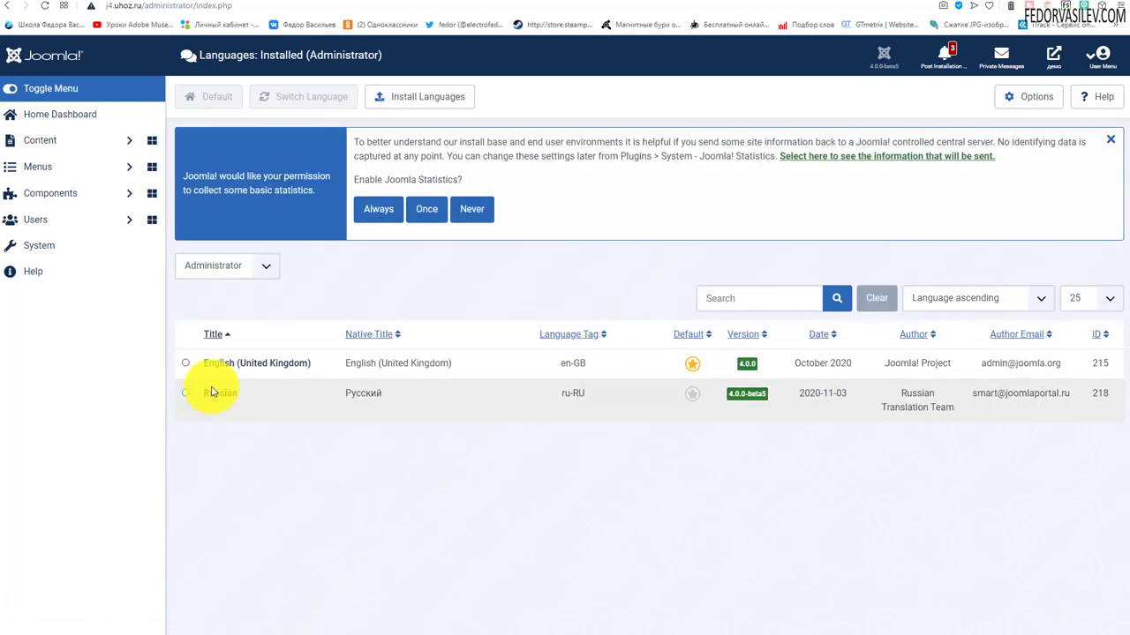
click(691, 399)
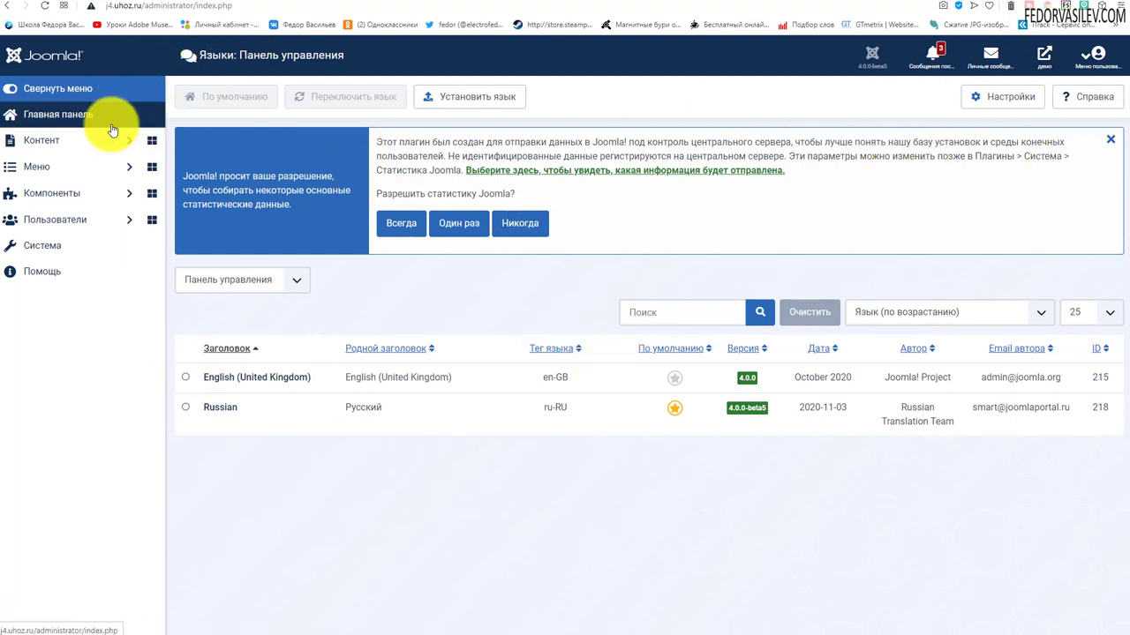
Toggle the side menu and go to the Главная панель home dashboard.
click(26, 88)
click(9, 88)
click(23, 91)
click(10, 87)
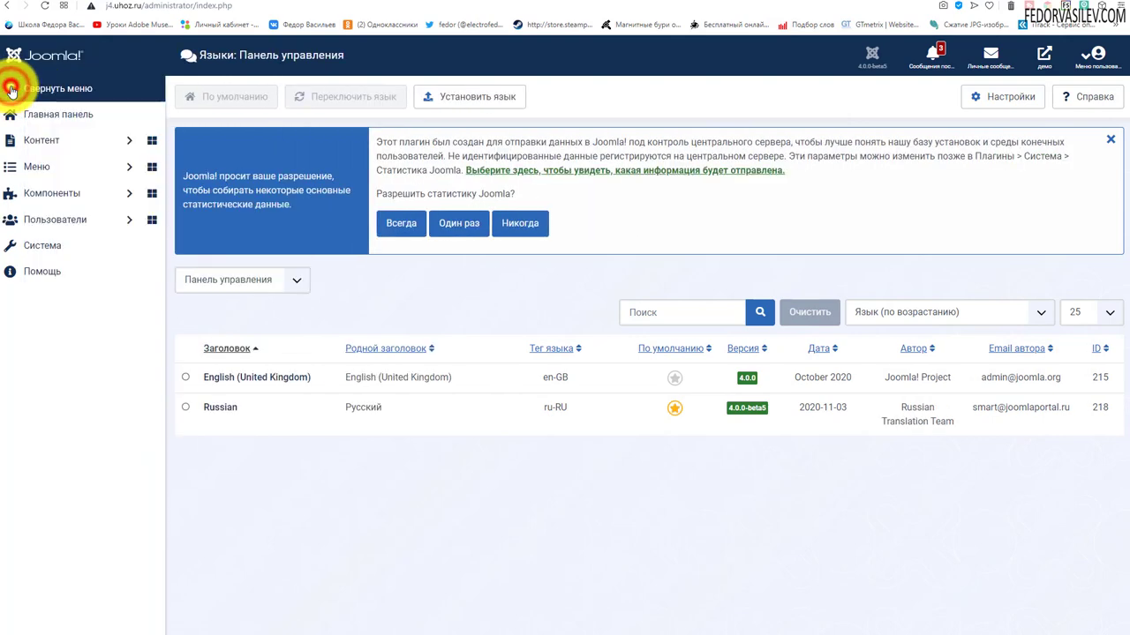
click(28, 116)
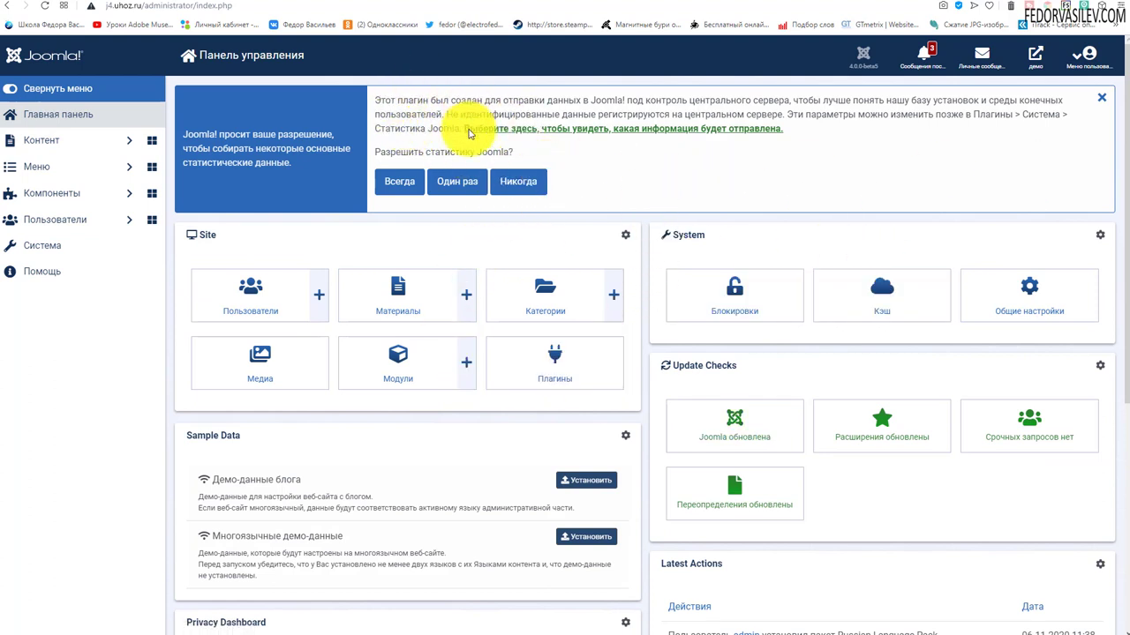
Answer Никогда on the usage statistics banner and reload the dashboard.
click(512, 183)
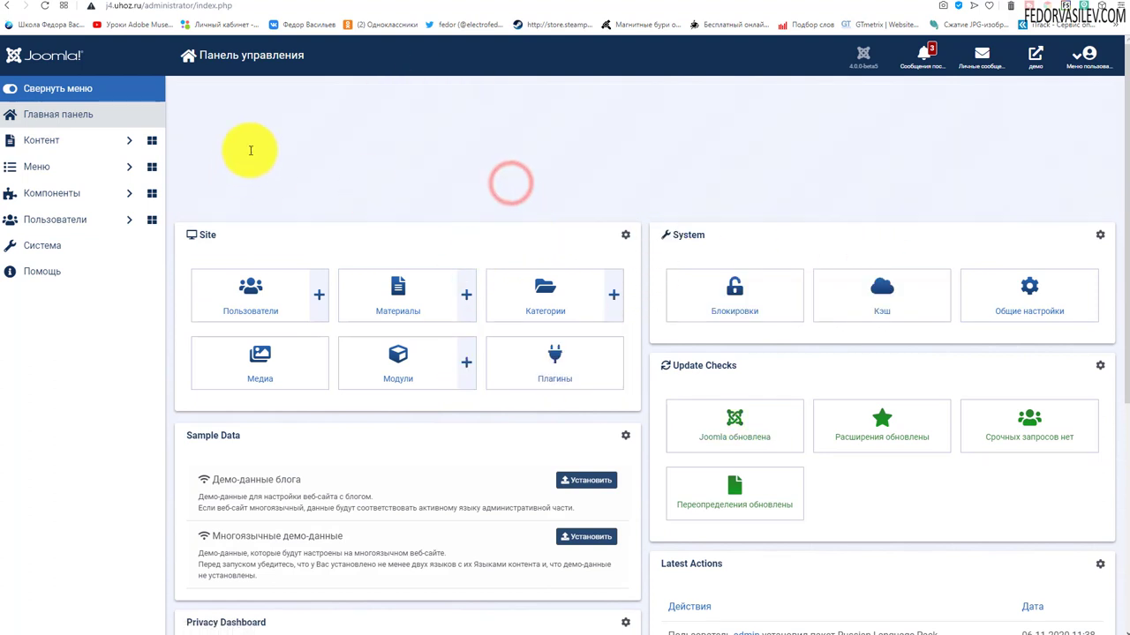
scroll(501, 158, down, 3)
scroll(498, 159, up, 3)
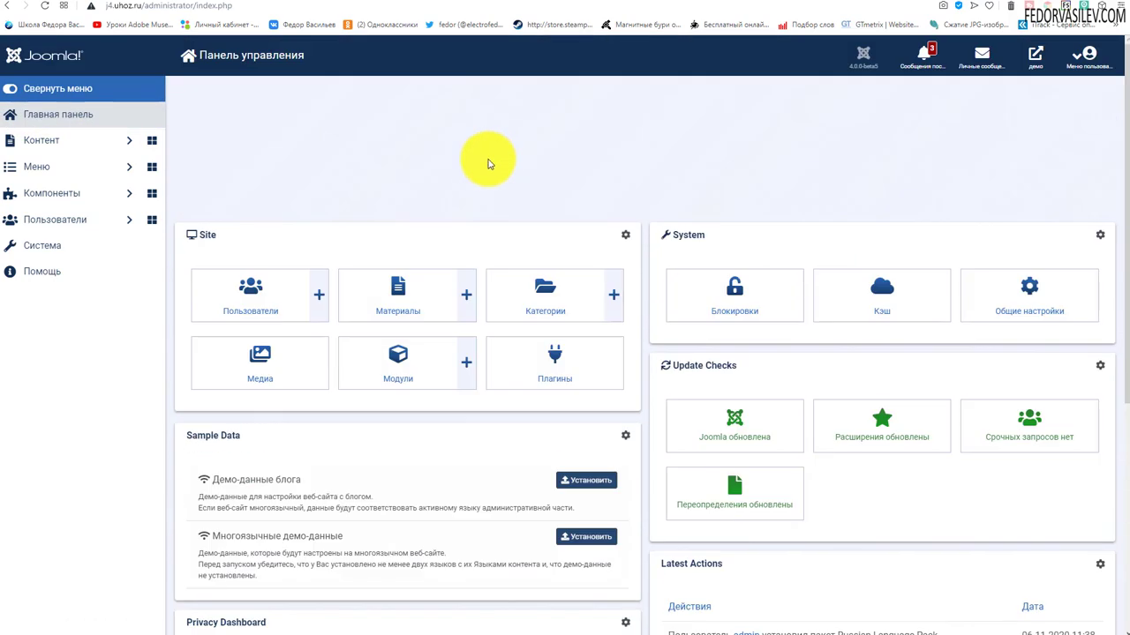
click(45, 6)
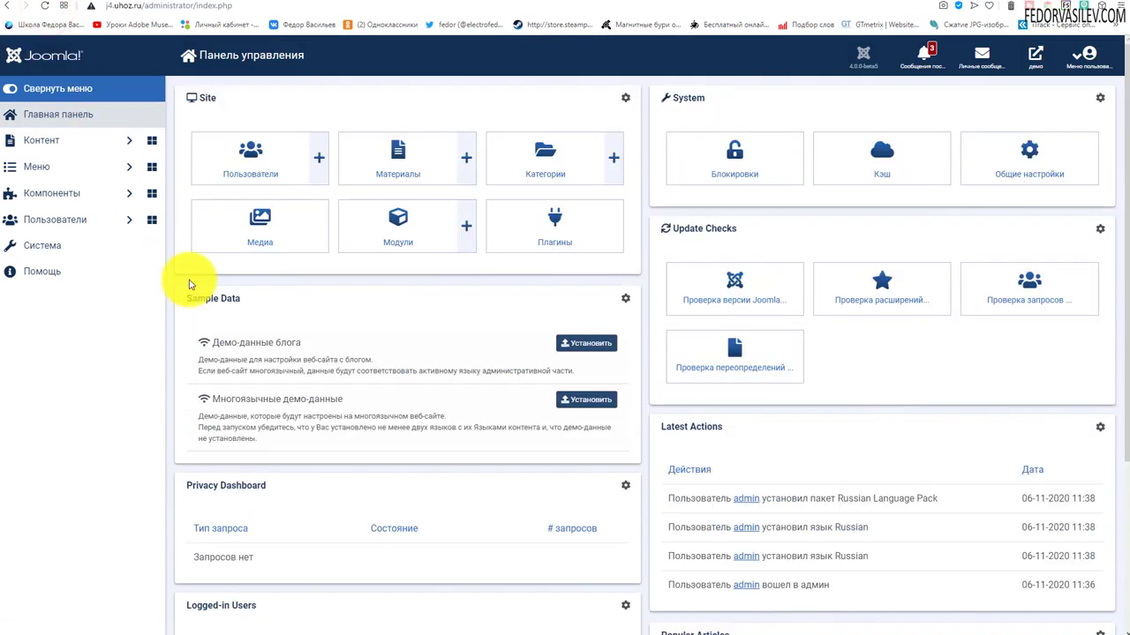
scroll(668, 497, down, 5)
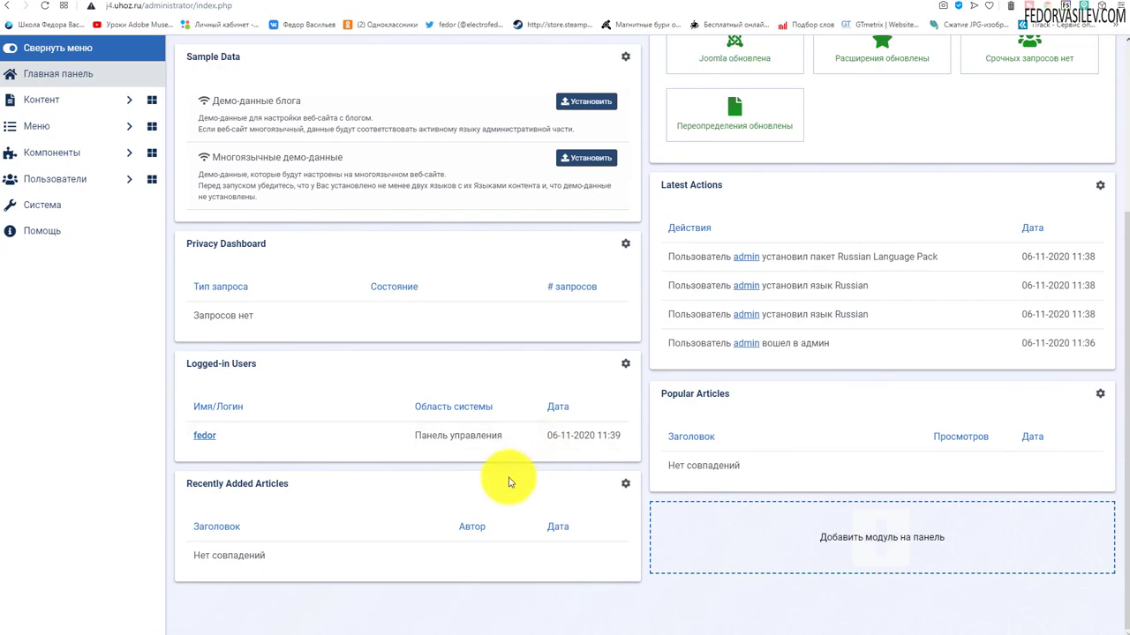
scroll(508, 481, up, 5)
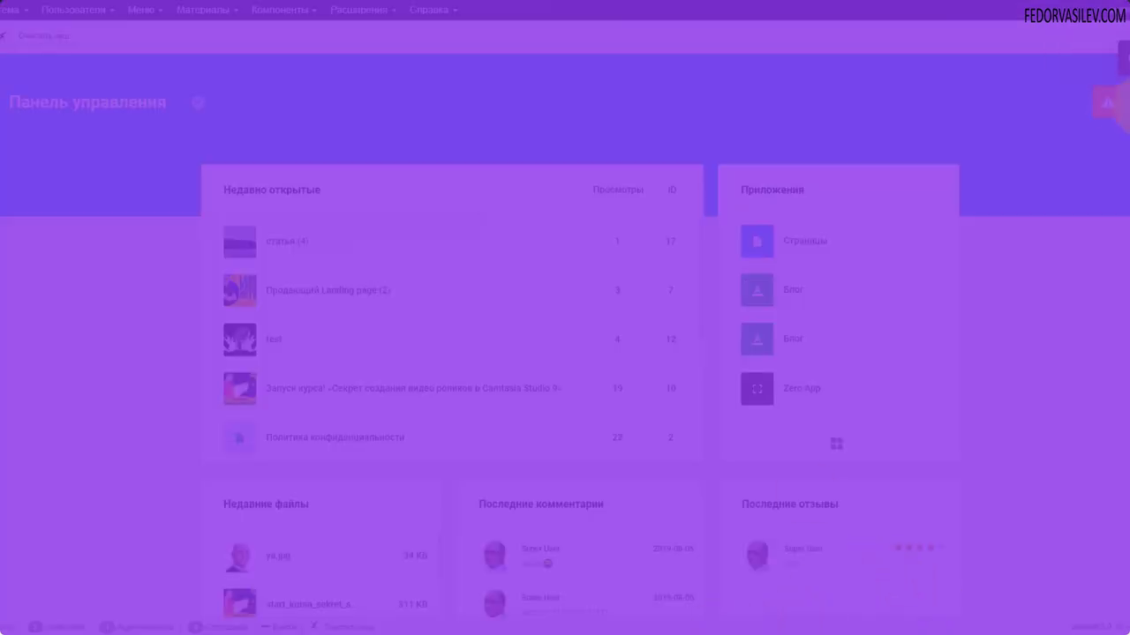
Go to Gridbox's Zero App post list and bring up its settings from the gear icon.
click(1108, 103)
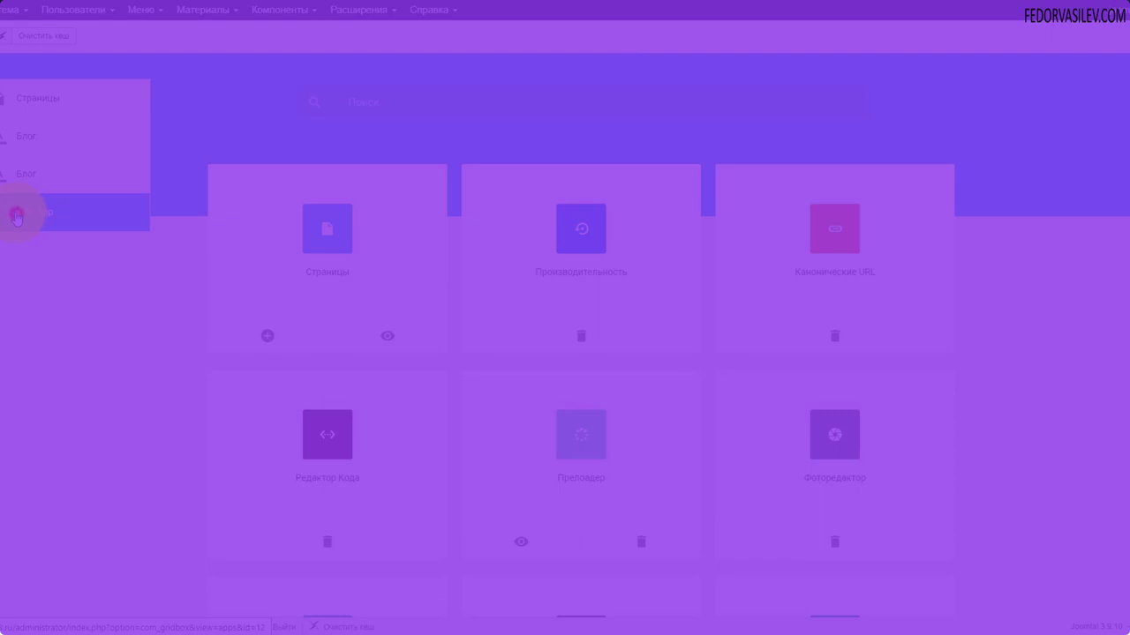
click(18, 209)
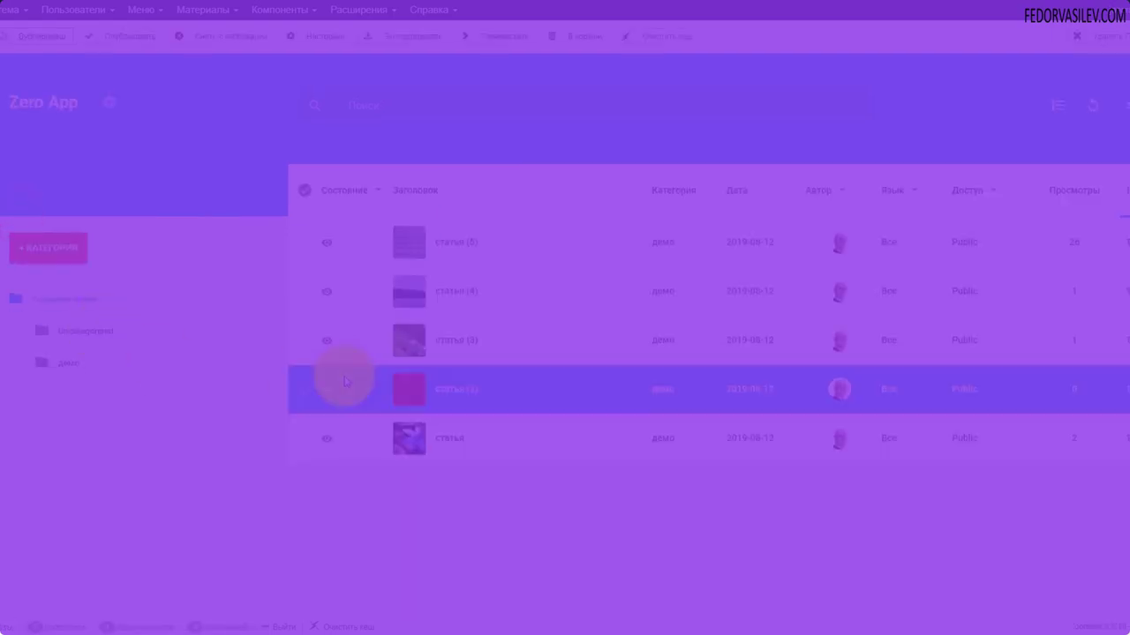
click(108, 102)
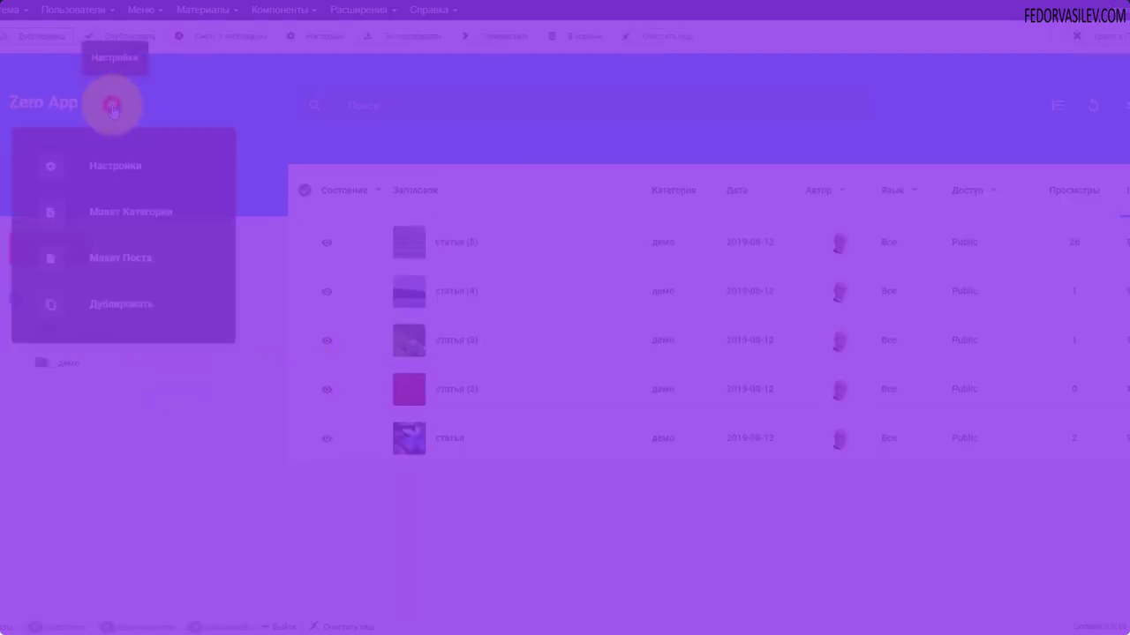